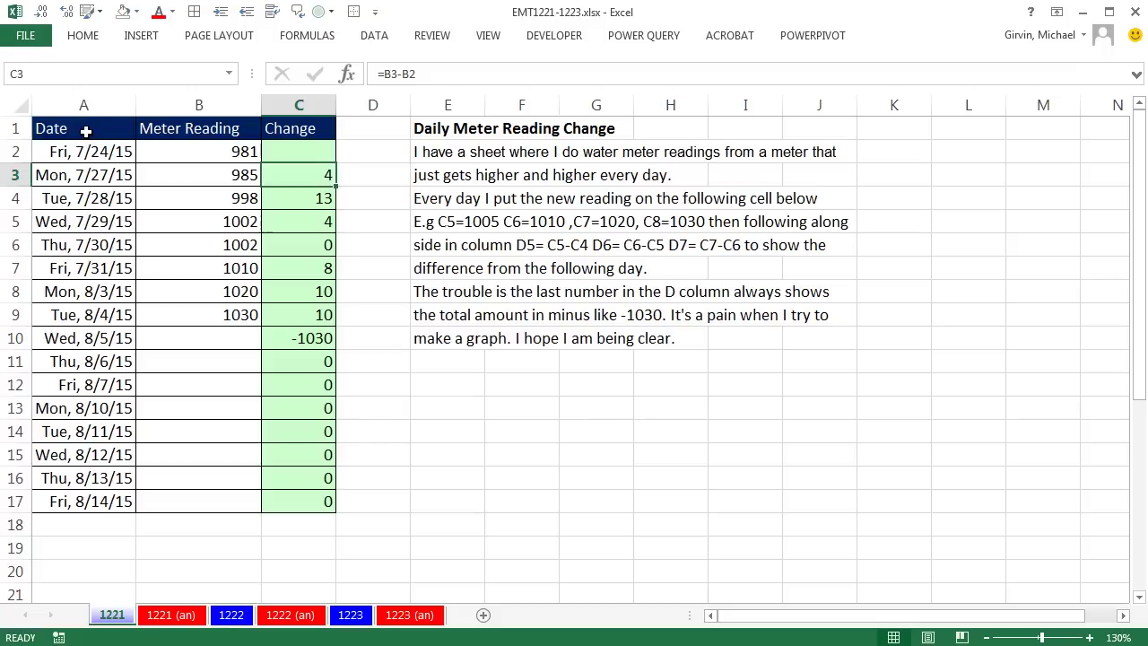
# Select the Date range A1:A17 together with the Change range C1:C17
pyautogui.moveTo(85, 131)
pyautogui.mouseDown()
pyautogui.moveTo(106, 389)
pyautogui.moveTo(96, 505)
pyautogui.mouseUp()
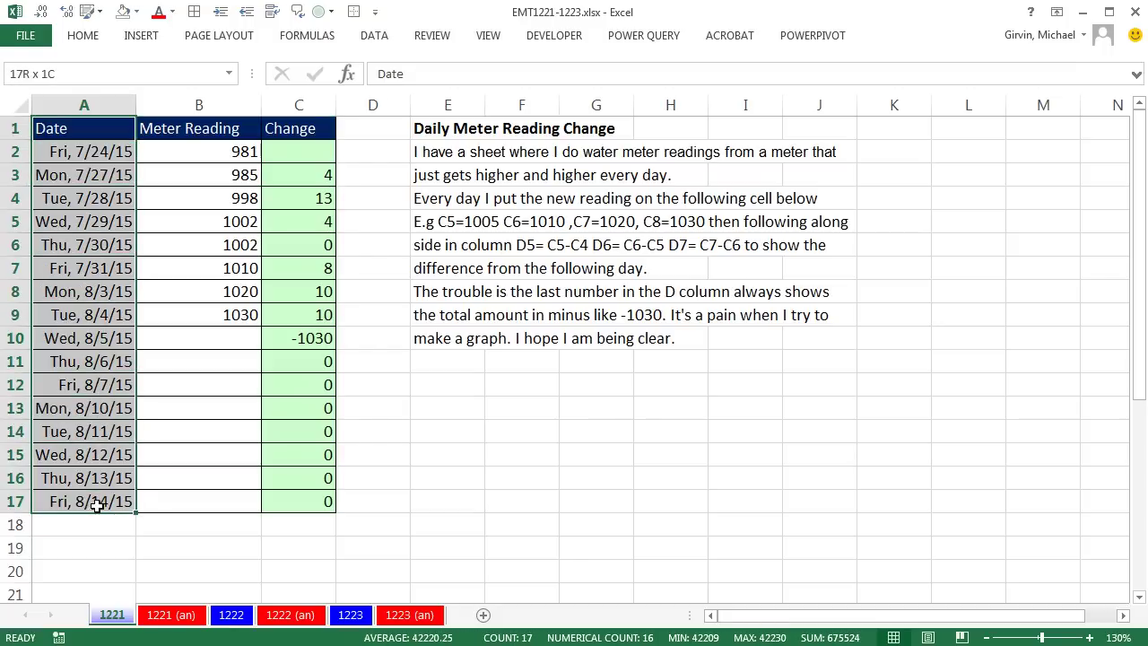
pyautogui.keyDown('ctrl'); pyautogui.click(302, 132); pyautogui.keyUp('ctrl')
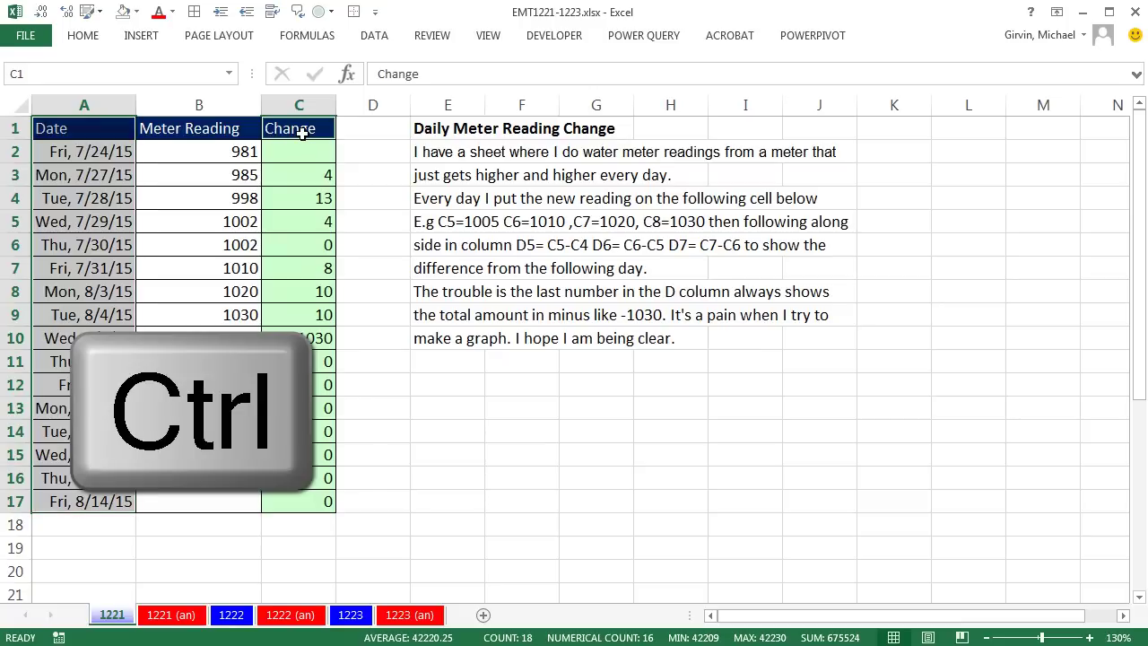
pyautogui.moveTo(302, 132); pyautogui.dragTo(318, 502)
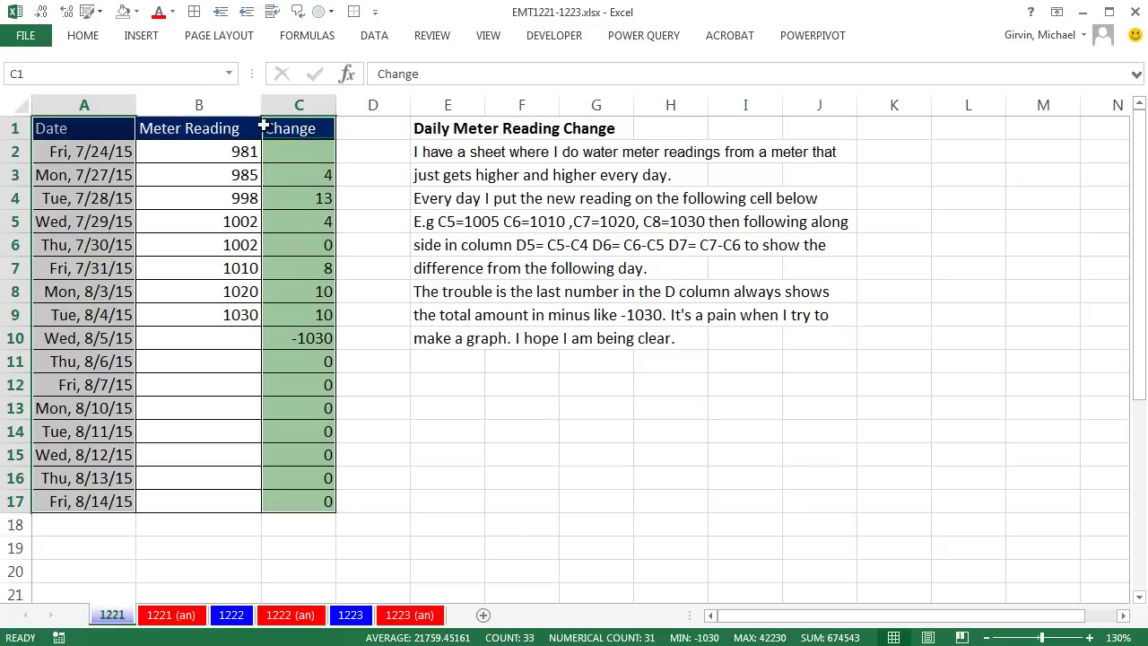
pyautogui.click(146, 34)
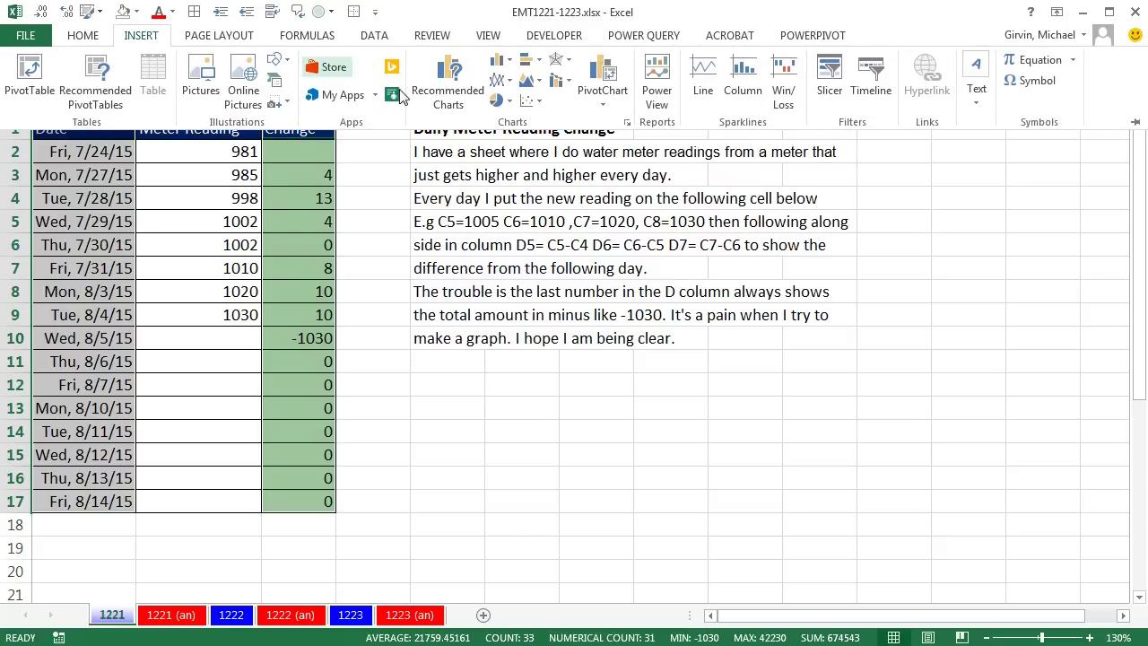
# Insert a clustered column chart of the selection and move it down and to the right
pyautogui.click(508, 65)
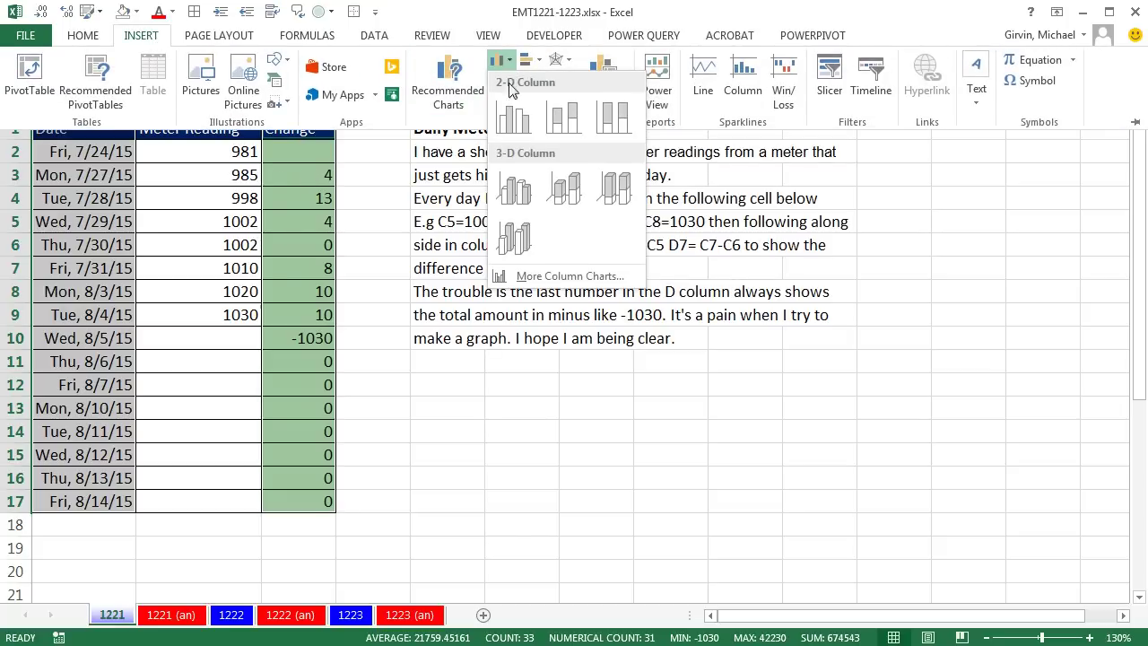
pyautogui.click(516, 131)
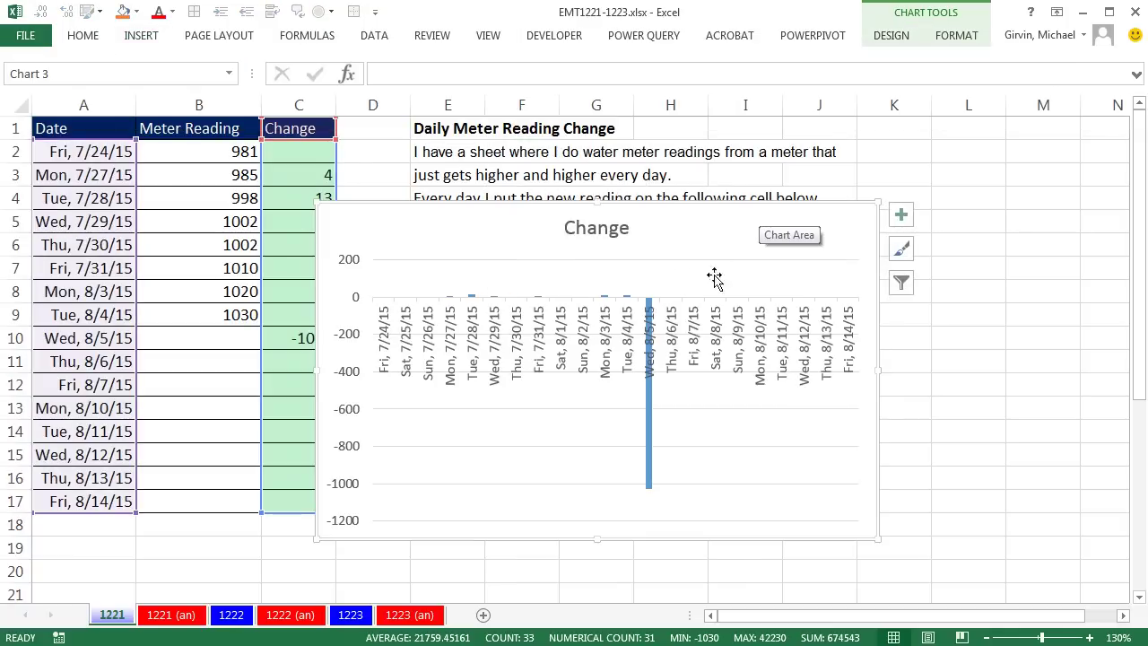
pyautogui.moveTo(470, 209)
pyautogui.mouseDown()
pyautogui.moveTo(584, 359)
pyautogui.moveTo(570, 159)
pyautogui.mouseUp()
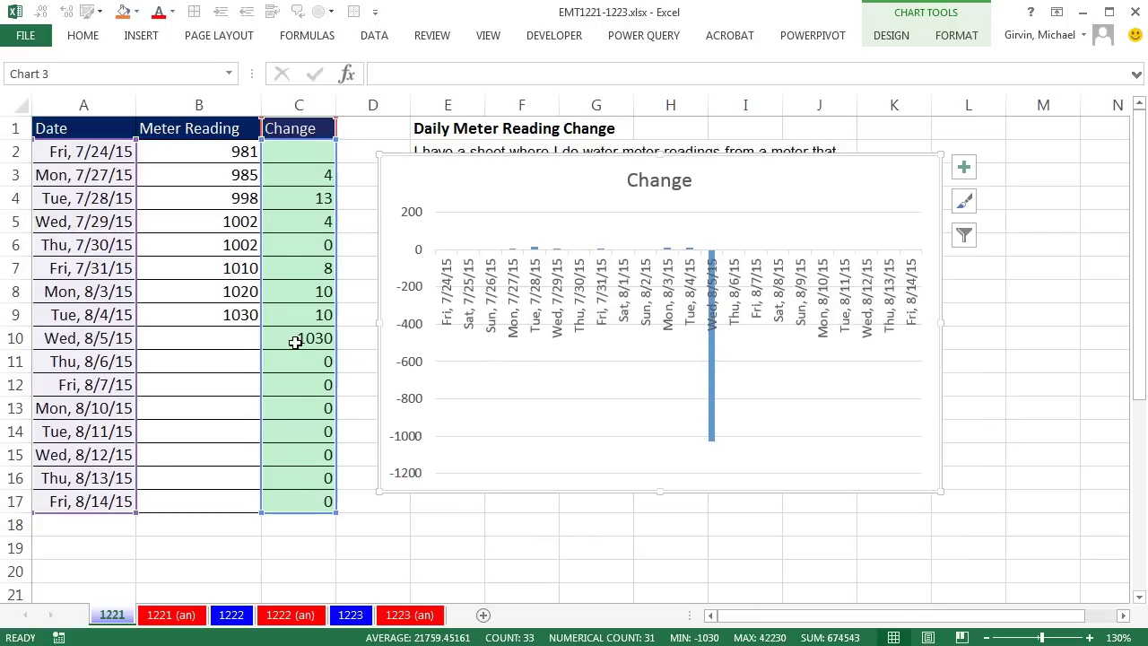
pyautogui.click(302, 176)
pyautogui.press('F2')
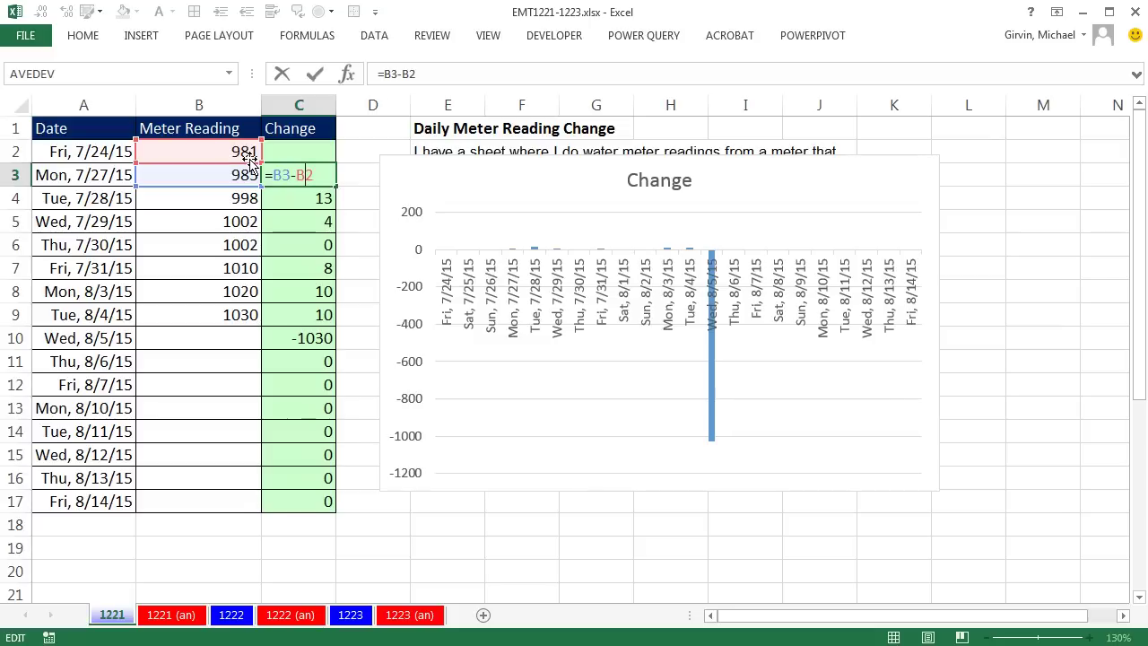
pyautogui.doubleClick(299, 338)
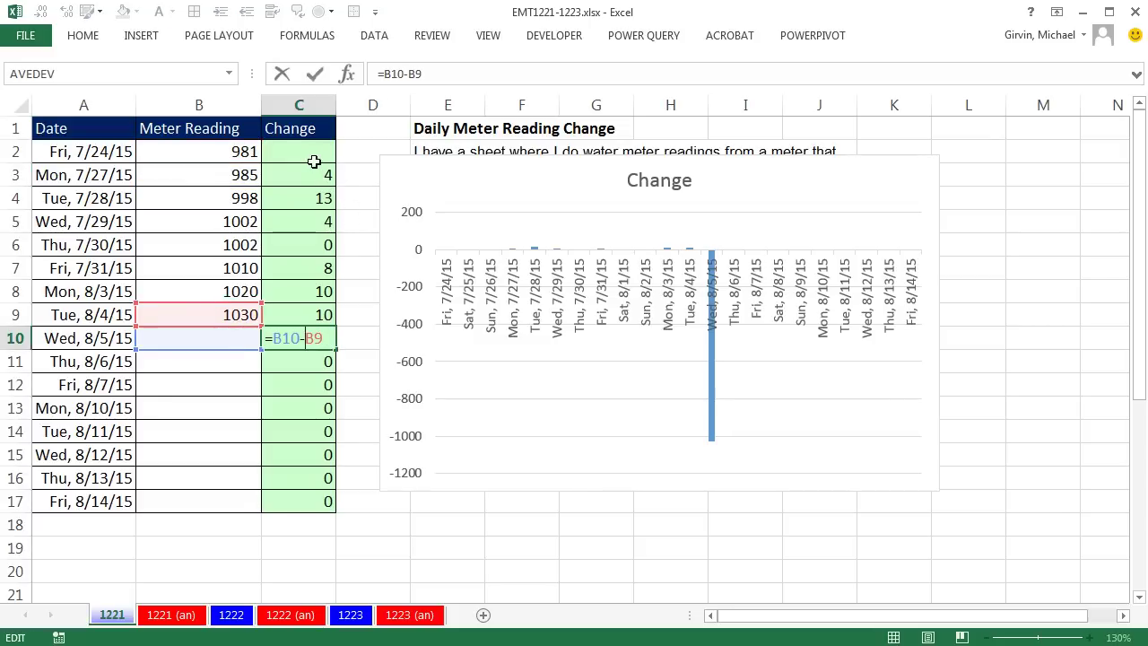
pyautogui.press('Escape')
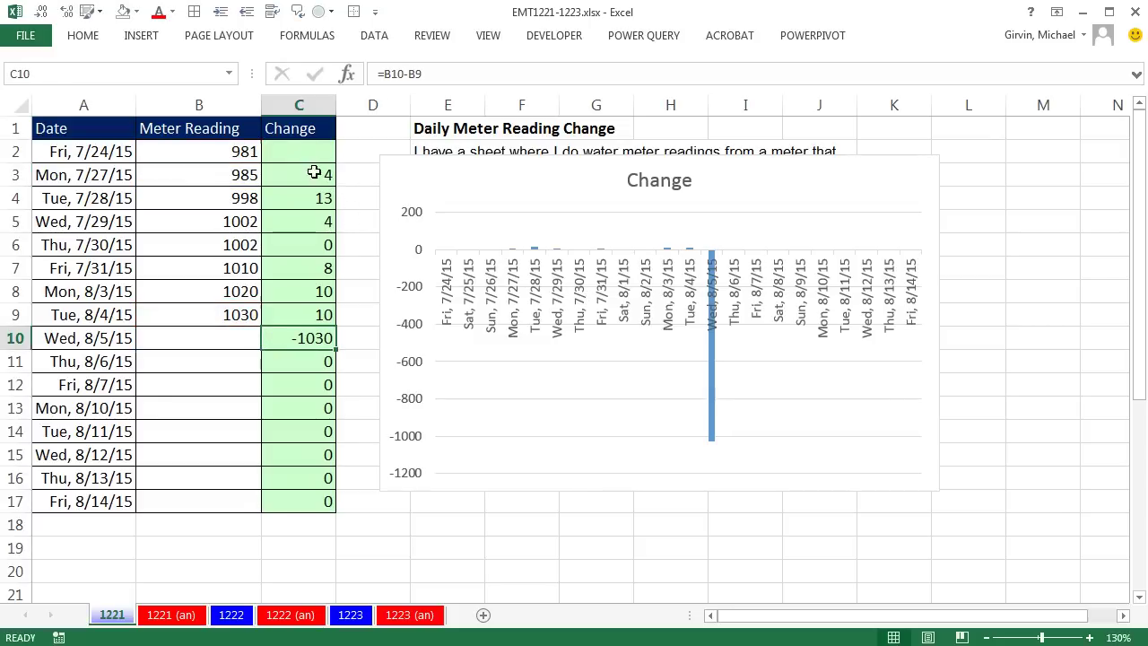
pyautogui.click(314, 173)
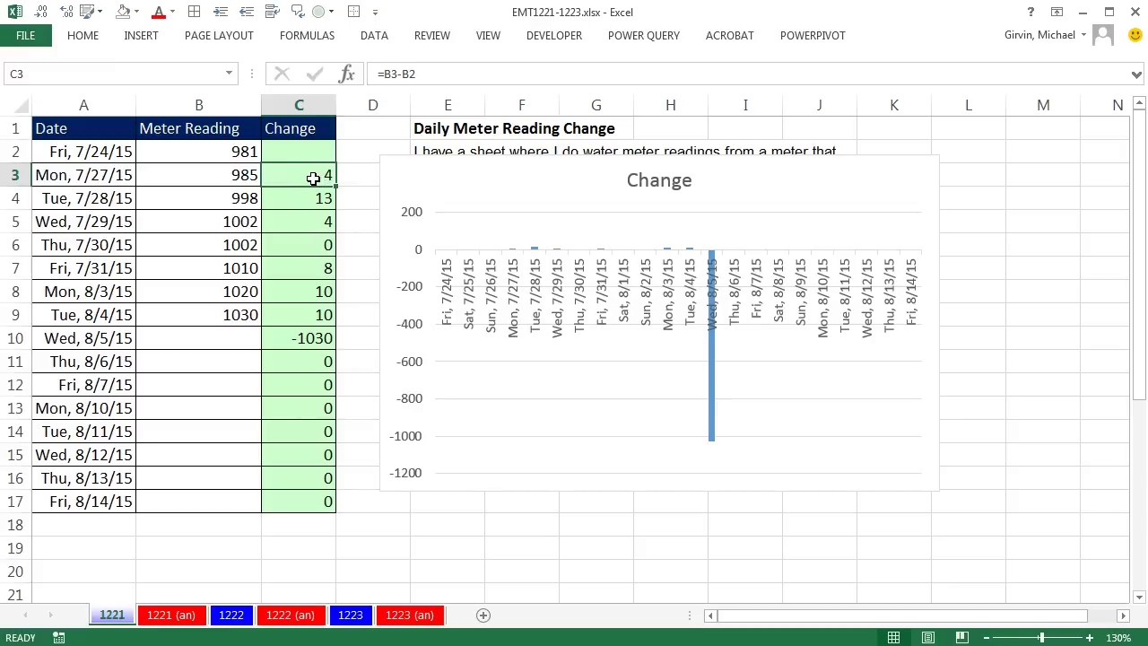
# Rewrite C3's formula to begin =IF(ISNUMBER(B3),B3-B2 using IF and ISNUMBER autocomplete
pyautogui.press('F2')
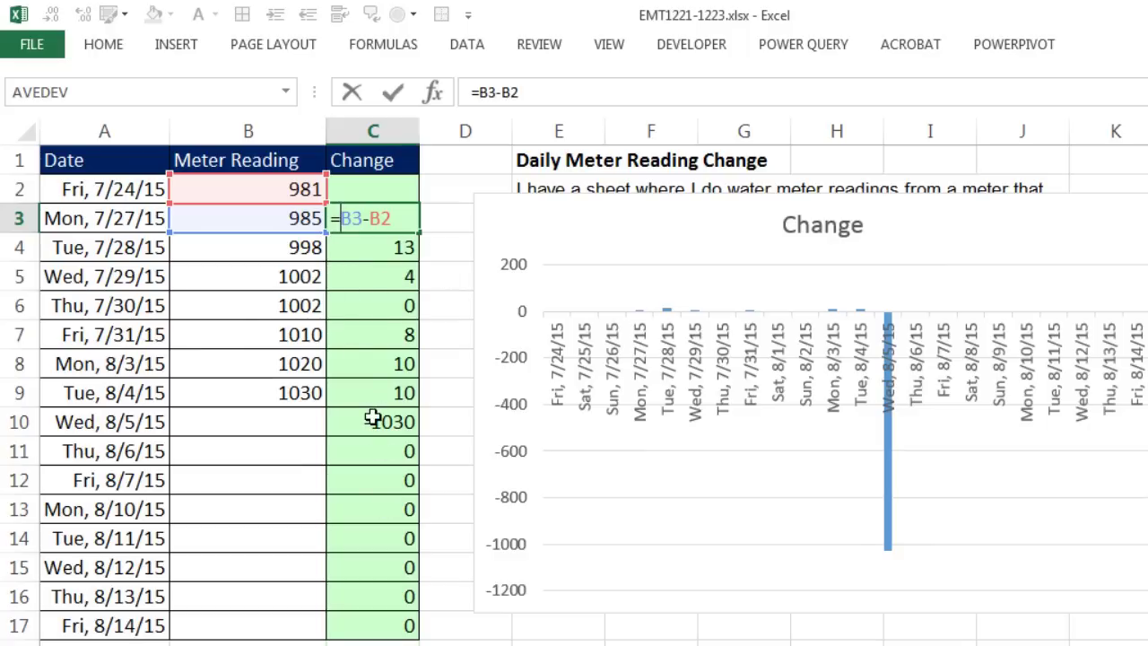
pyautogui.write('if')
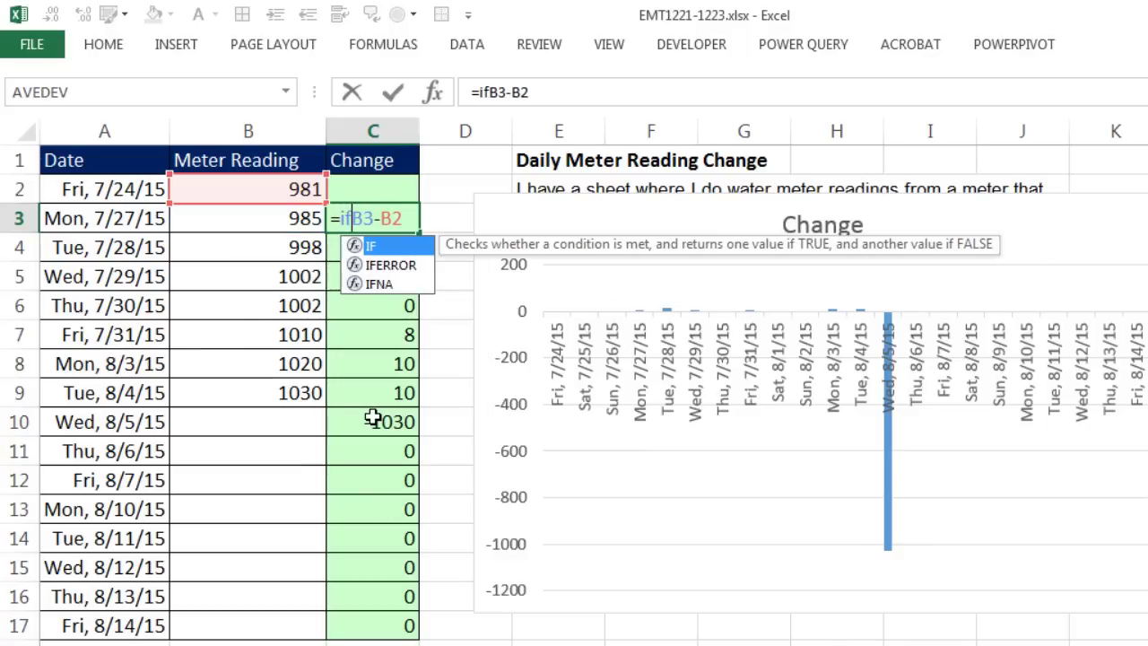
pyautogui.press('Tab')
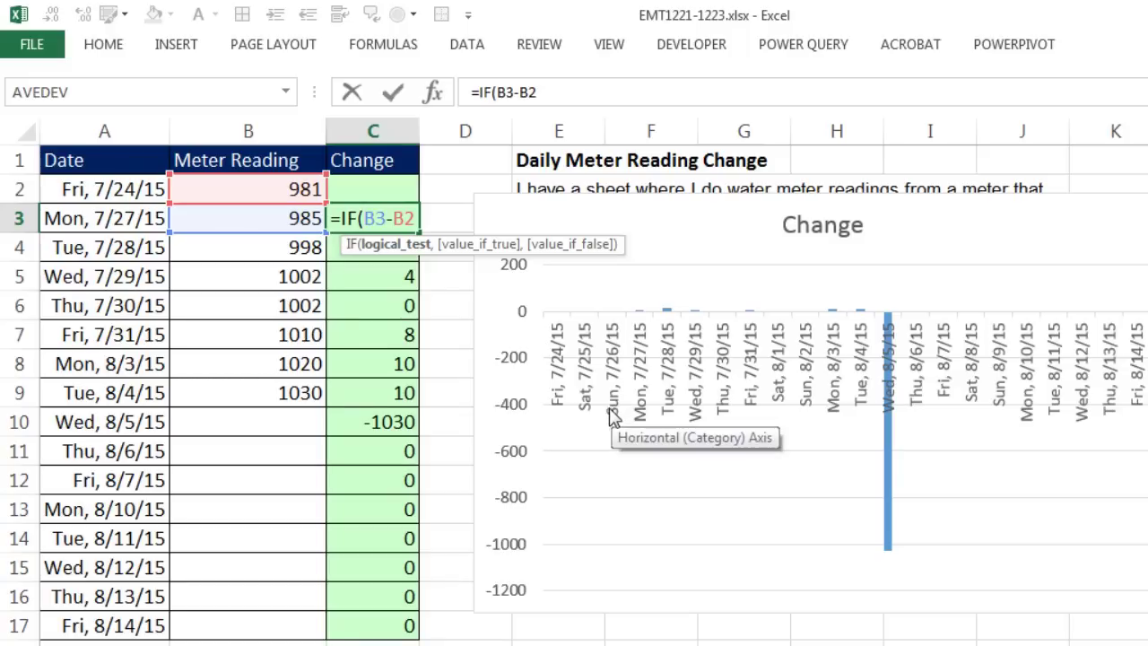
pyautogui.write(',')
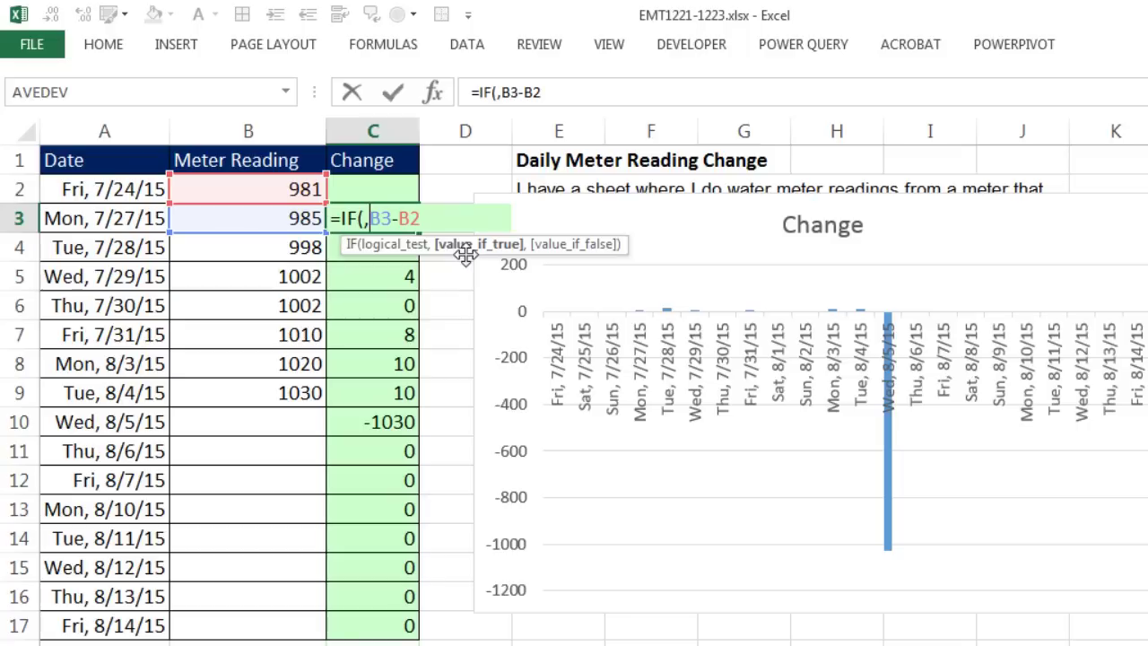
pyautogui.click(363, 219)
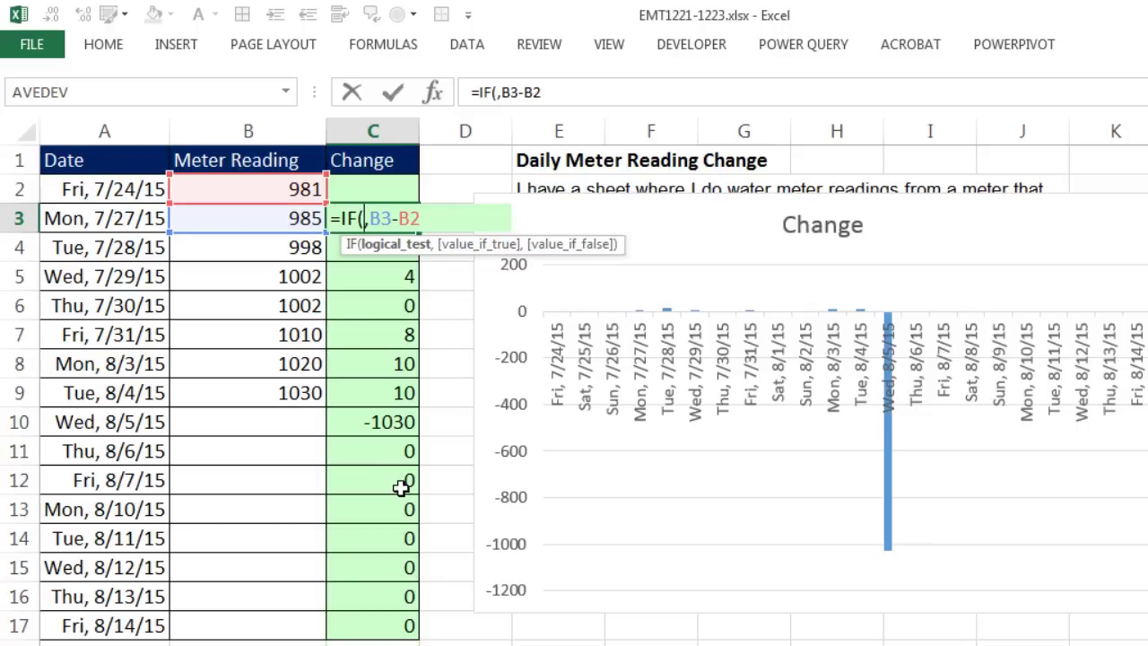
pyautogui.write('isn')
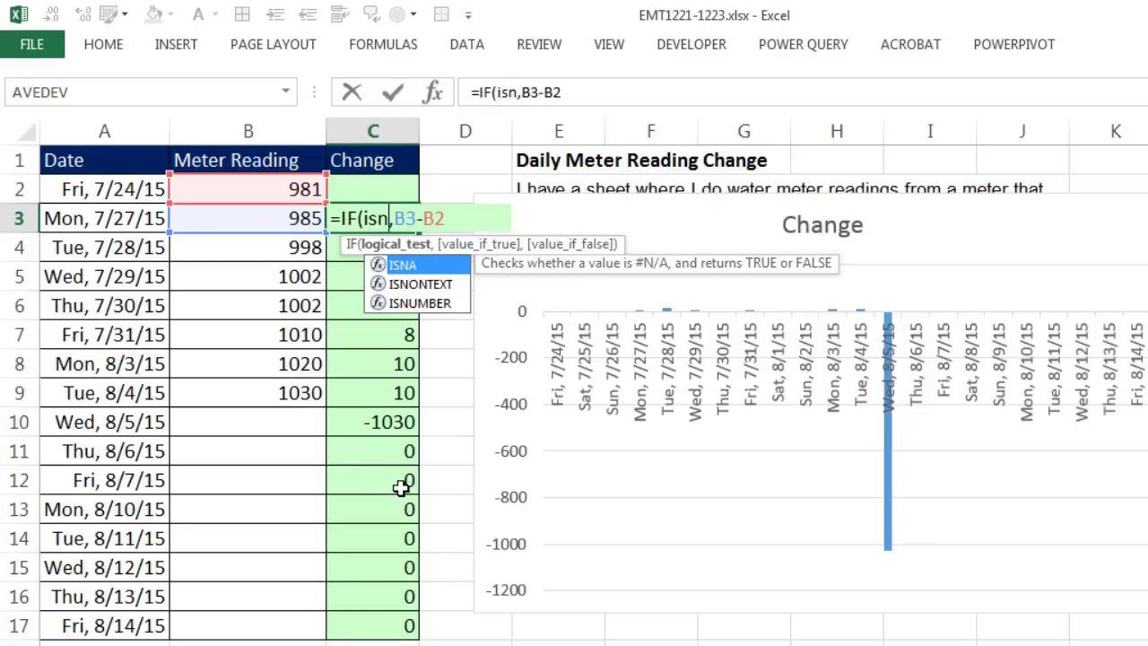
pyautogui.write('u')
pyautogui.press('Tab')
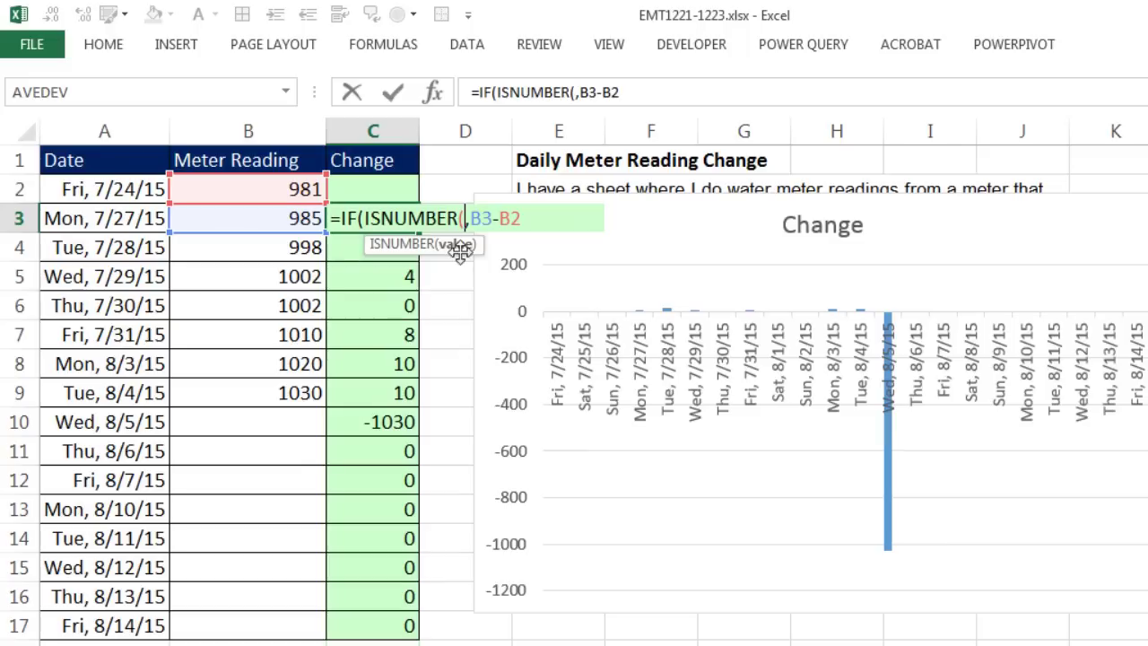
pyautogui.click(281, 218)
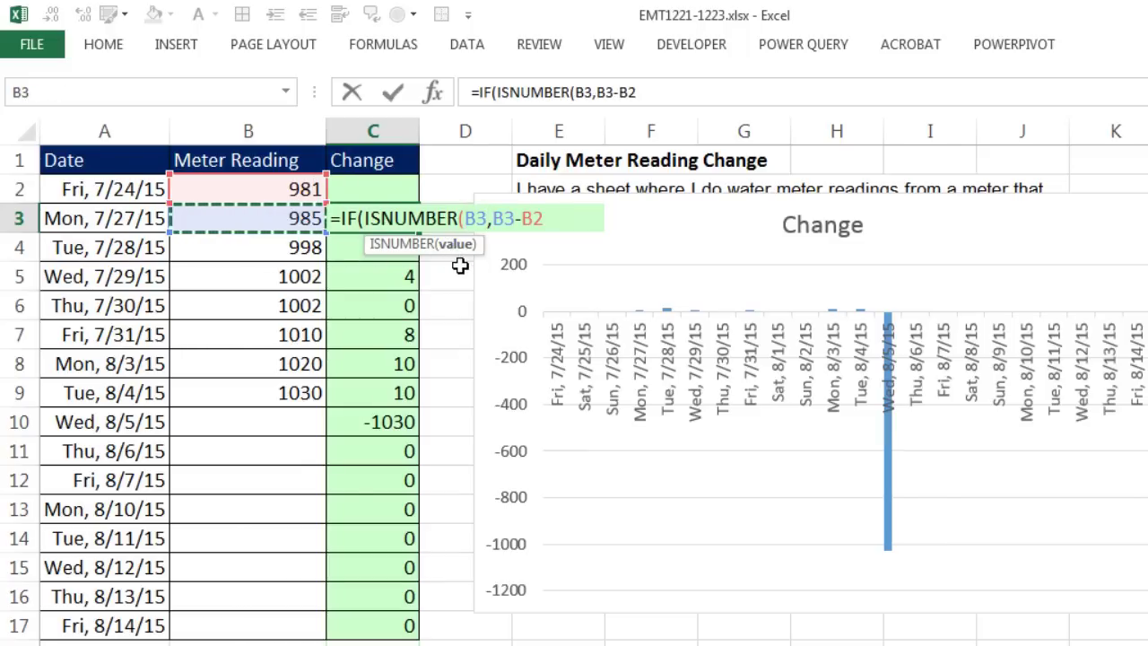
pyautogui.write(')')
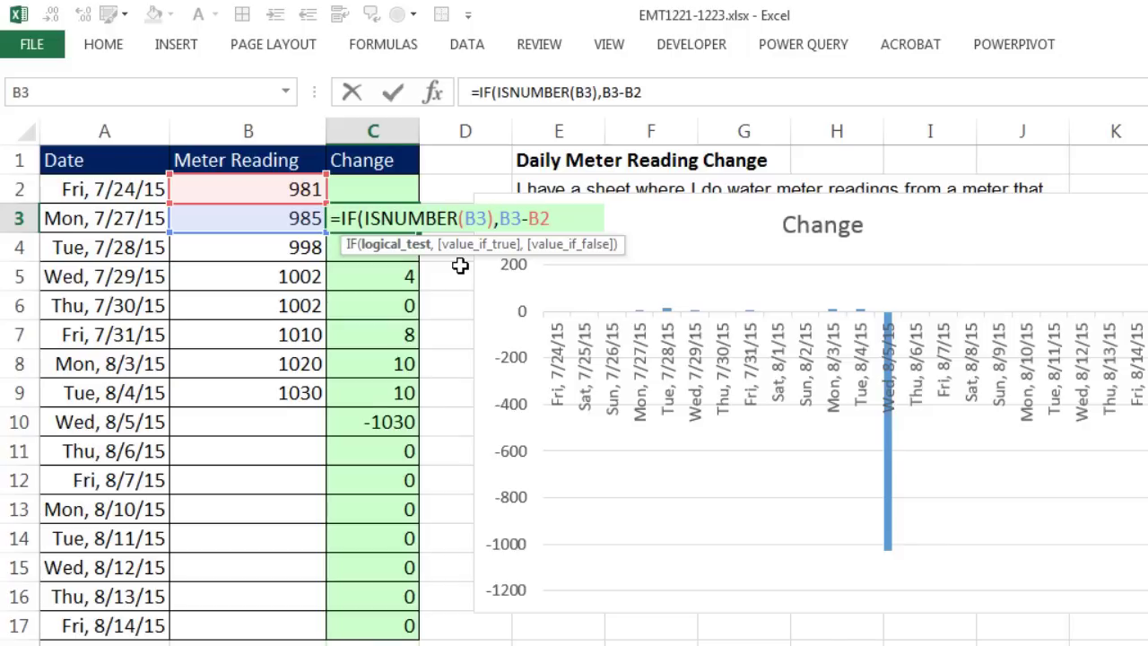
# Complete C3 as =IF(ISNUMBER(B3),B3-B2,"") and commit it with Ctrl+Enter, keeping C3 selected
pyautogui.click(406, 252)
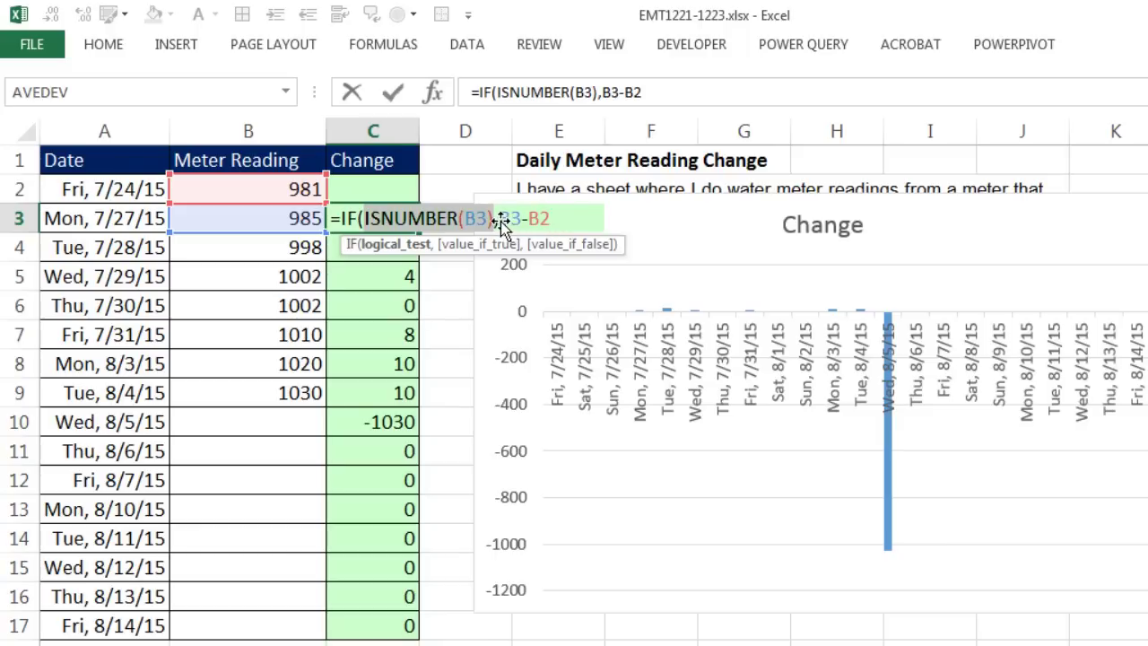
pyautogui.click(461, 246)
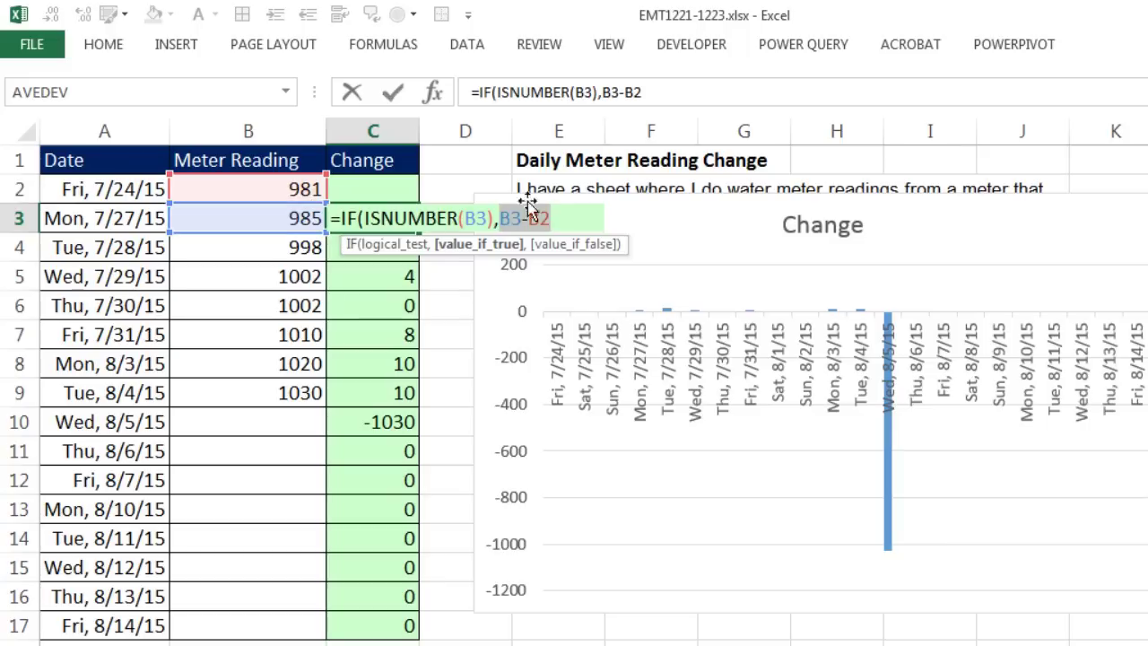
pyautogui.click(550, 218)
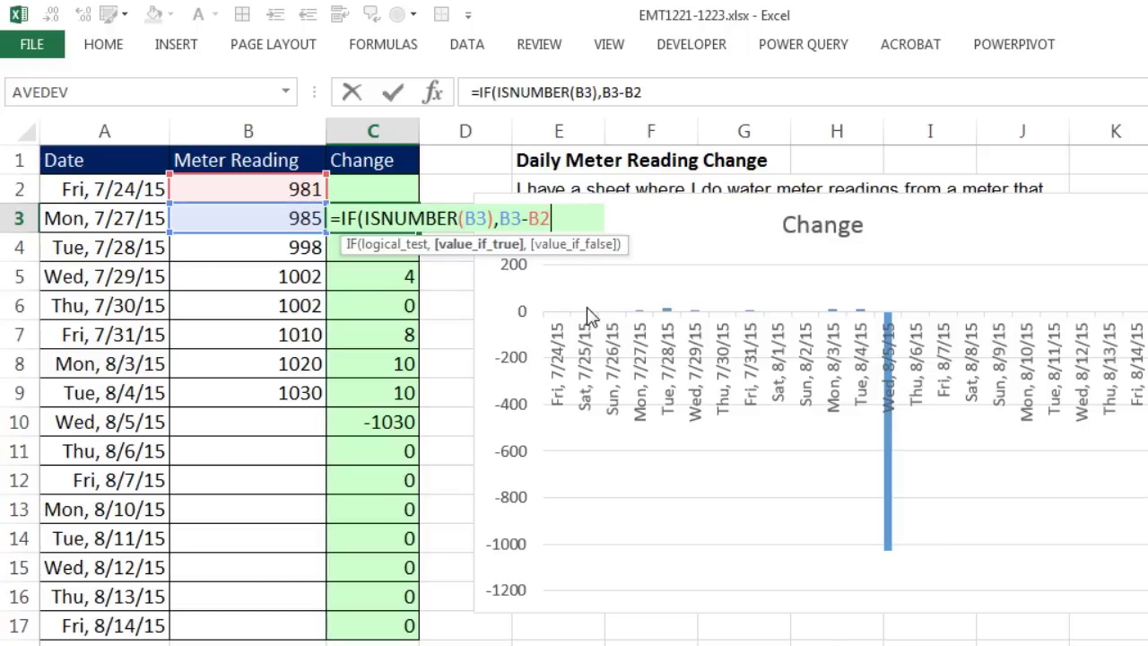
pyautogui.write(',')
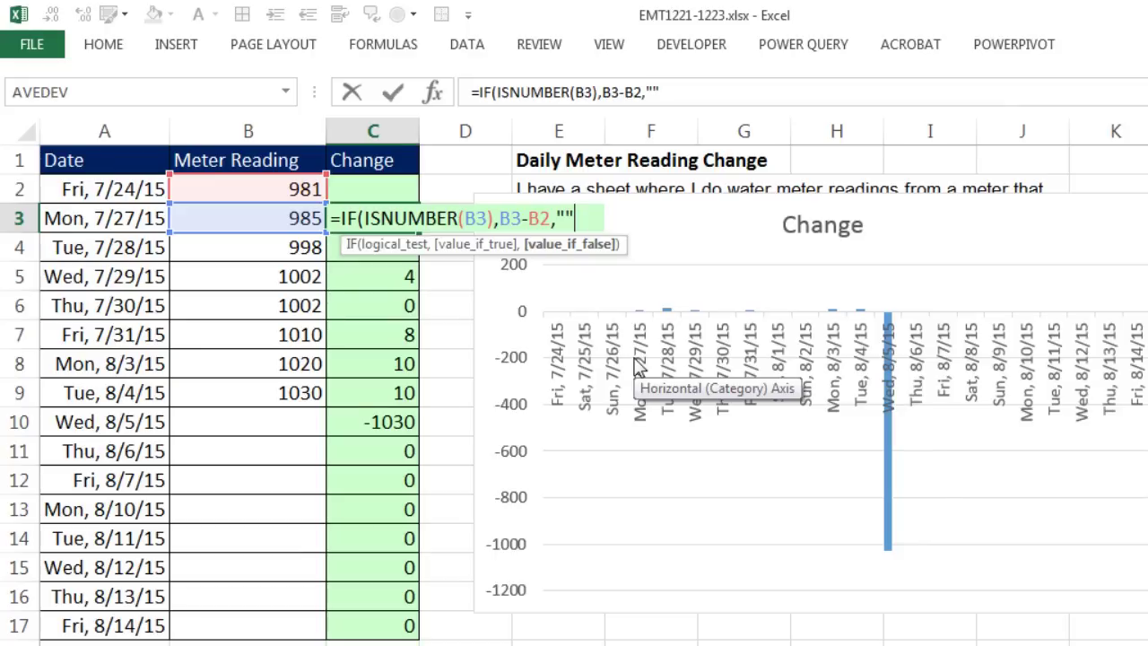
pyautogui.write(')')
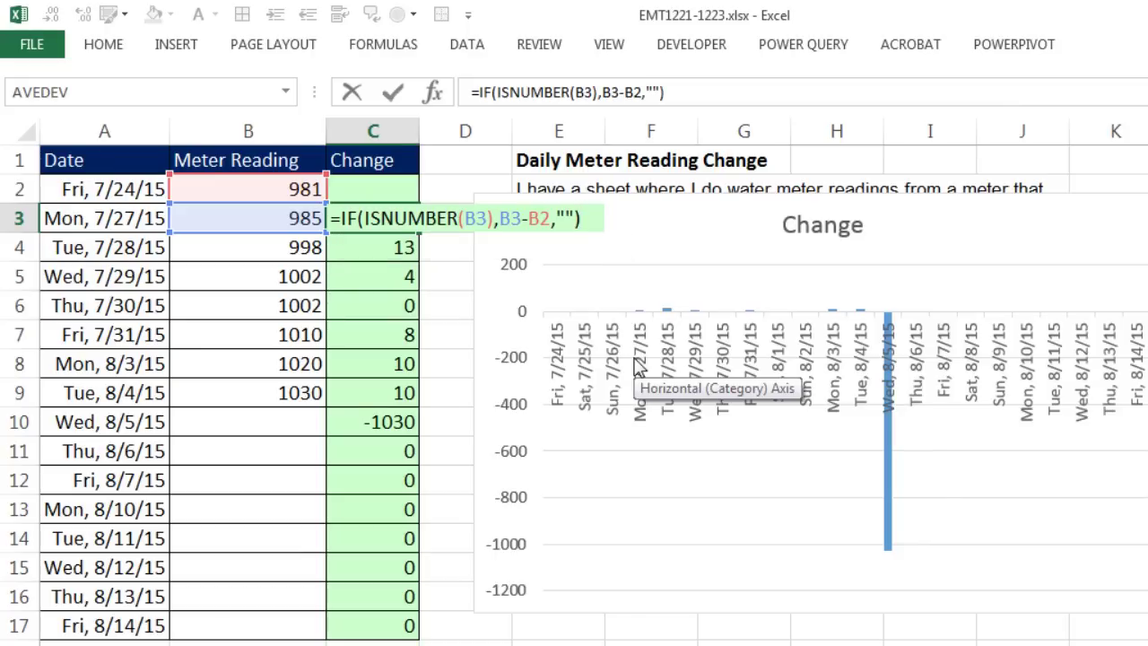
pyautogui.hotkey('ctrl', 'Return')
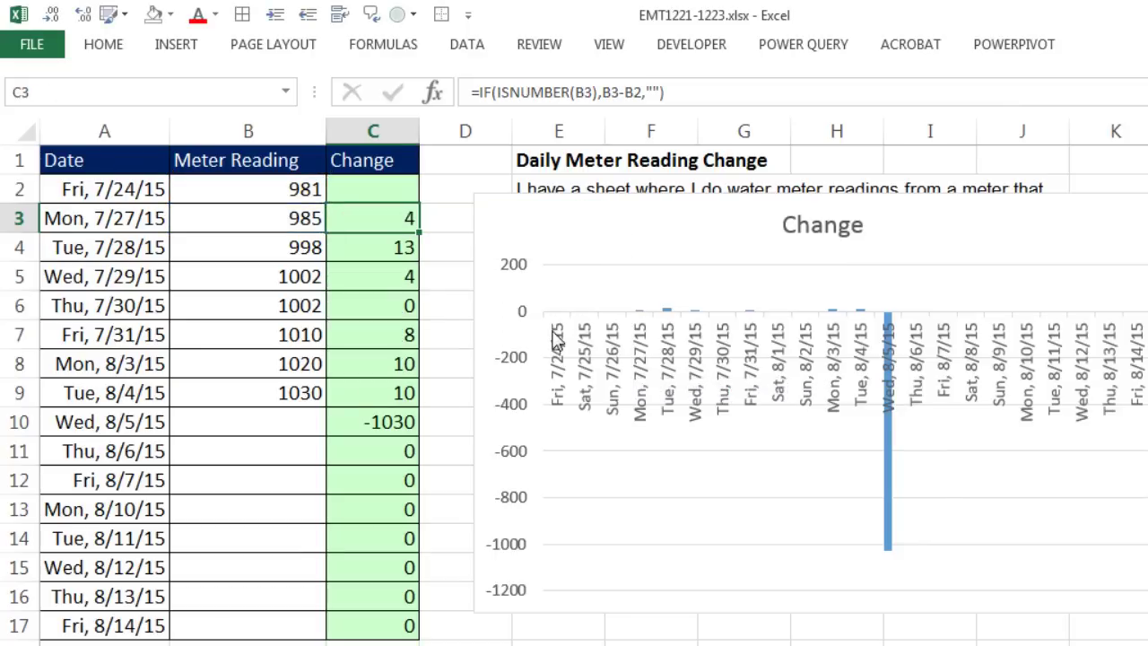
# Fill the IF formula down to row 17 and enter 1039 as the Wed 8/5/15 reading
pyautogui.doubleClick(419, 234)
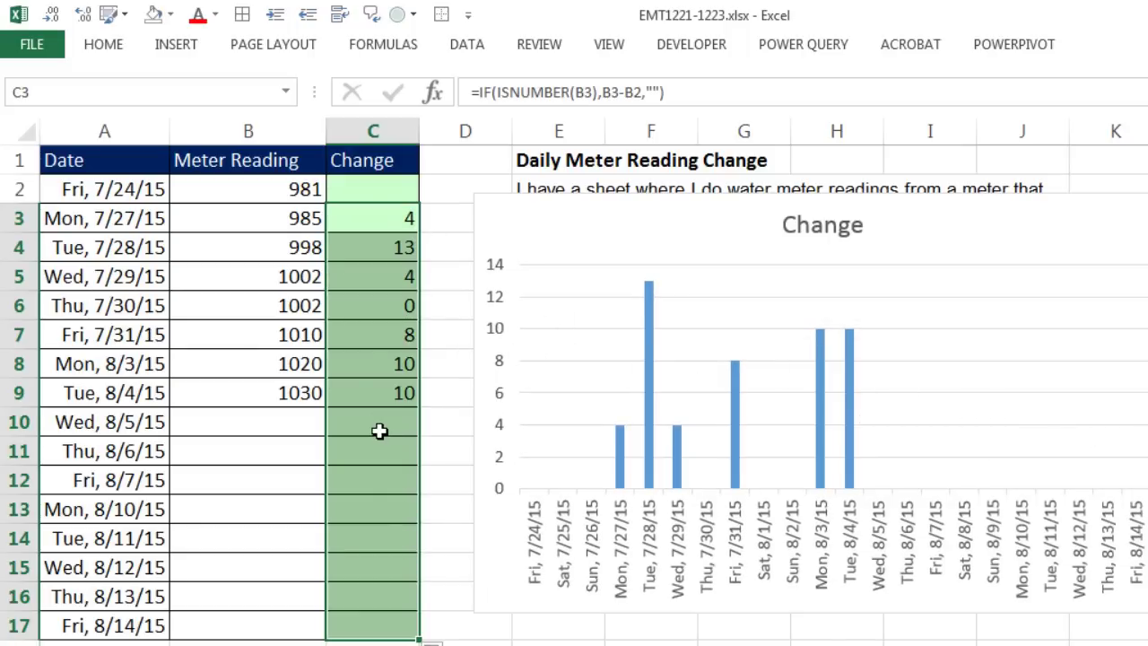
pyautogui.click(249, 422)
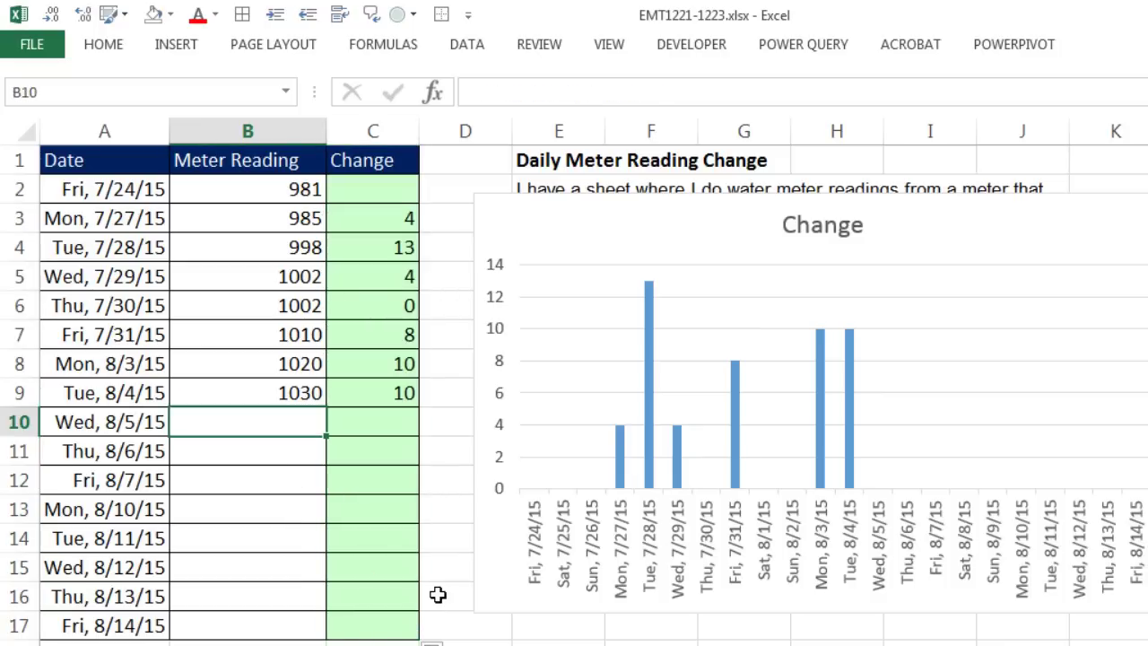
pyautogui.write('1039')
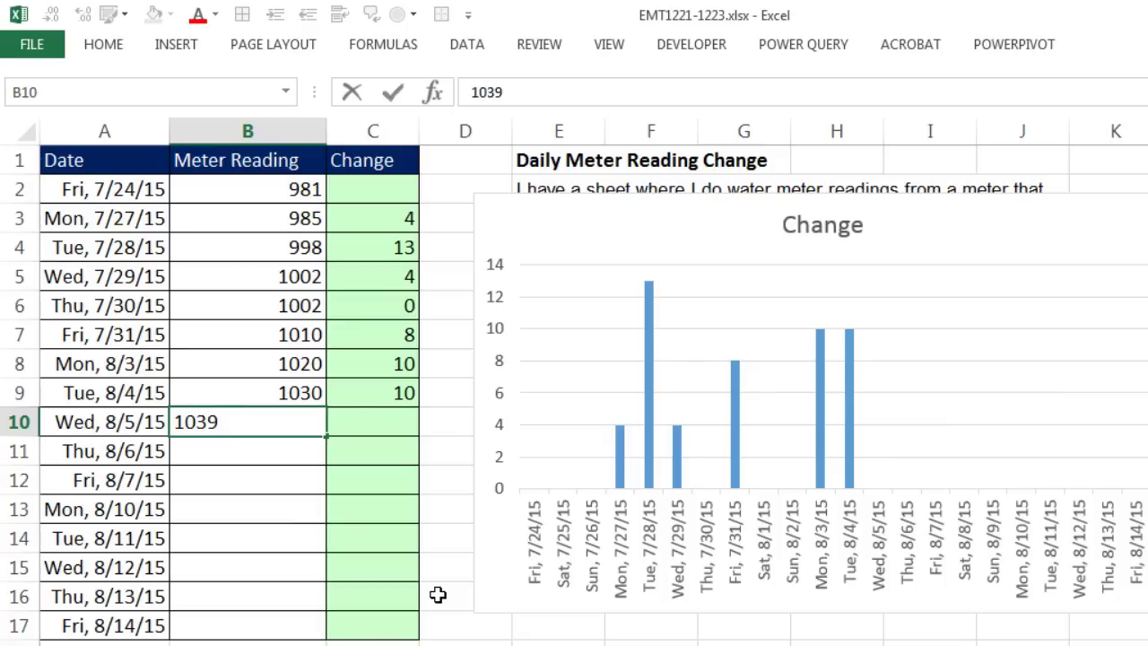
pyautogui.press('Tab')
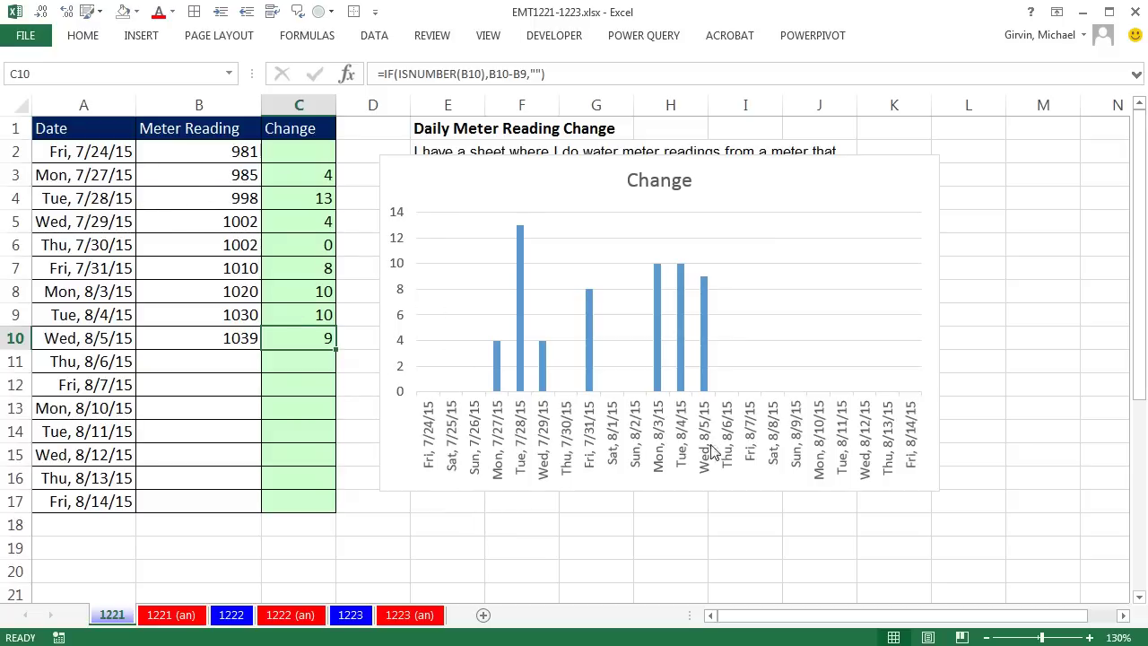
# Select the chart's horizontal date axis and open its Format Axis pane with Ctrl+1
pyautogui.click(518, 441)
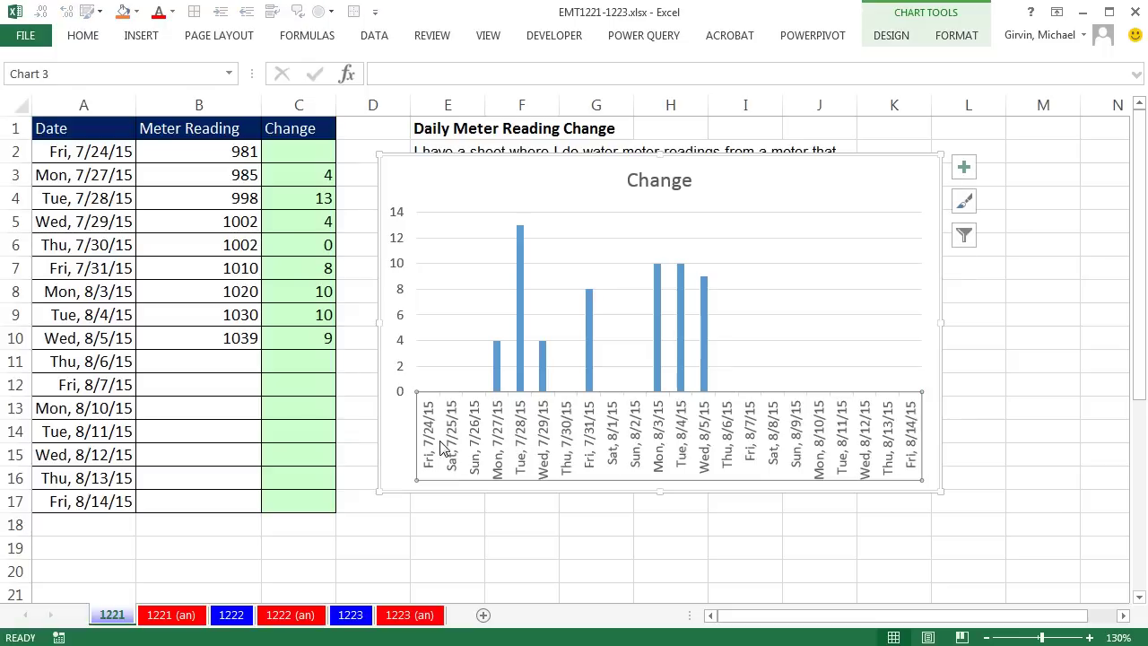
pyautogui.rightClick(473, 434)
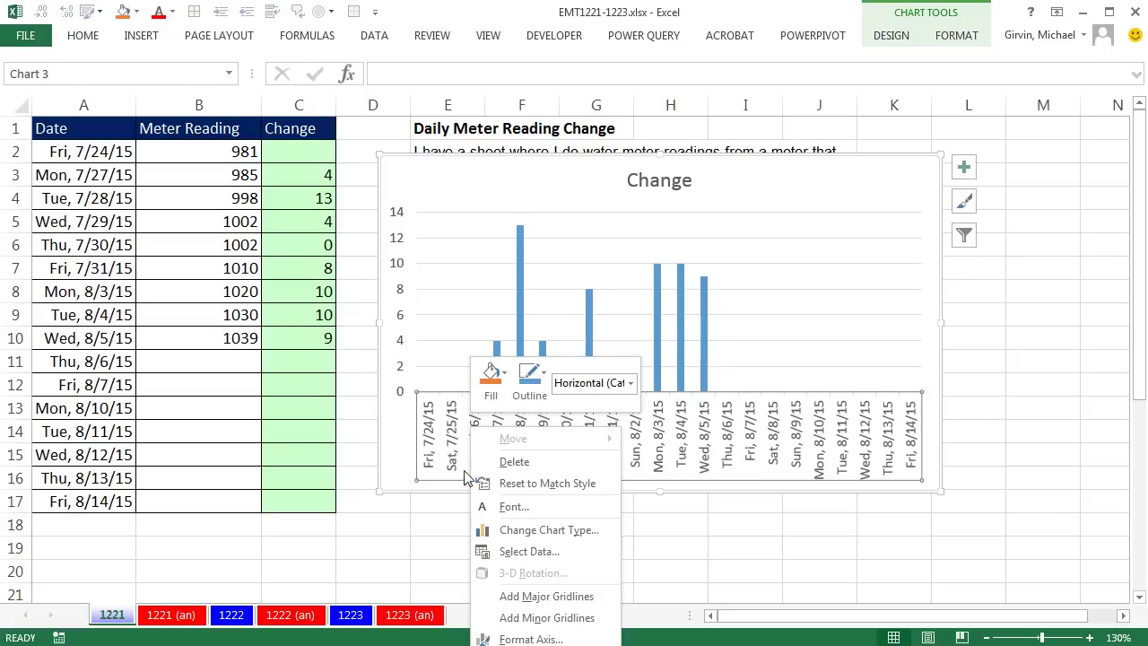
pyautogui.click(518, 639)
pyautogui.hotkey('ctrl', '1')
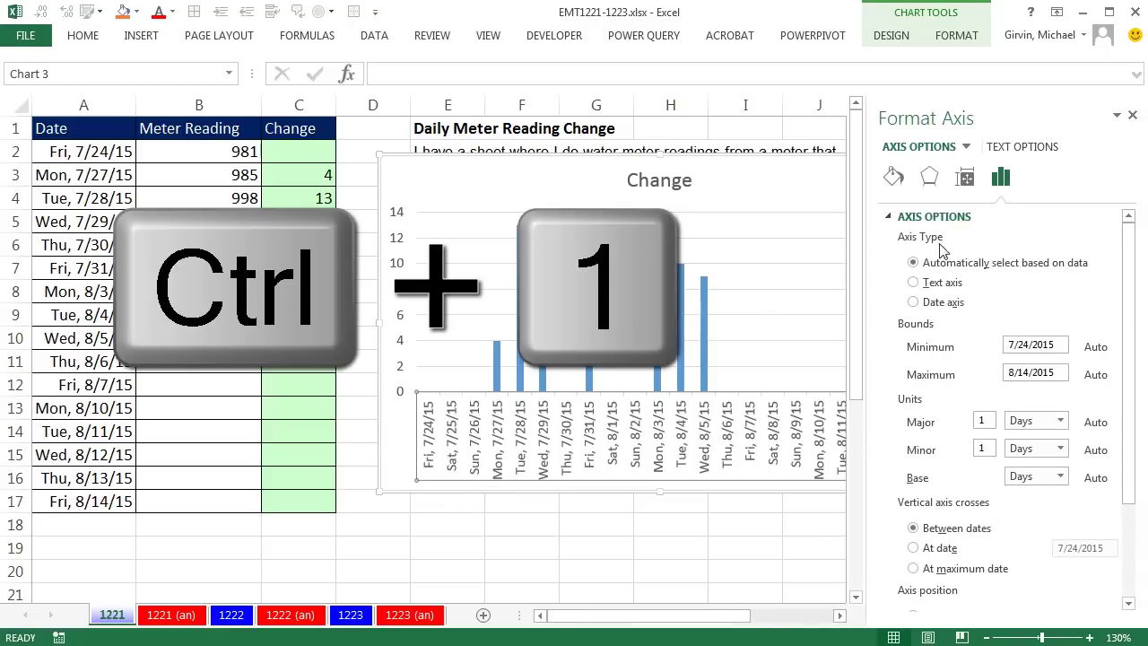
# Set the horizontal axis type to Text axis so only the table's dates appear
pyautogui.click(841, 617)
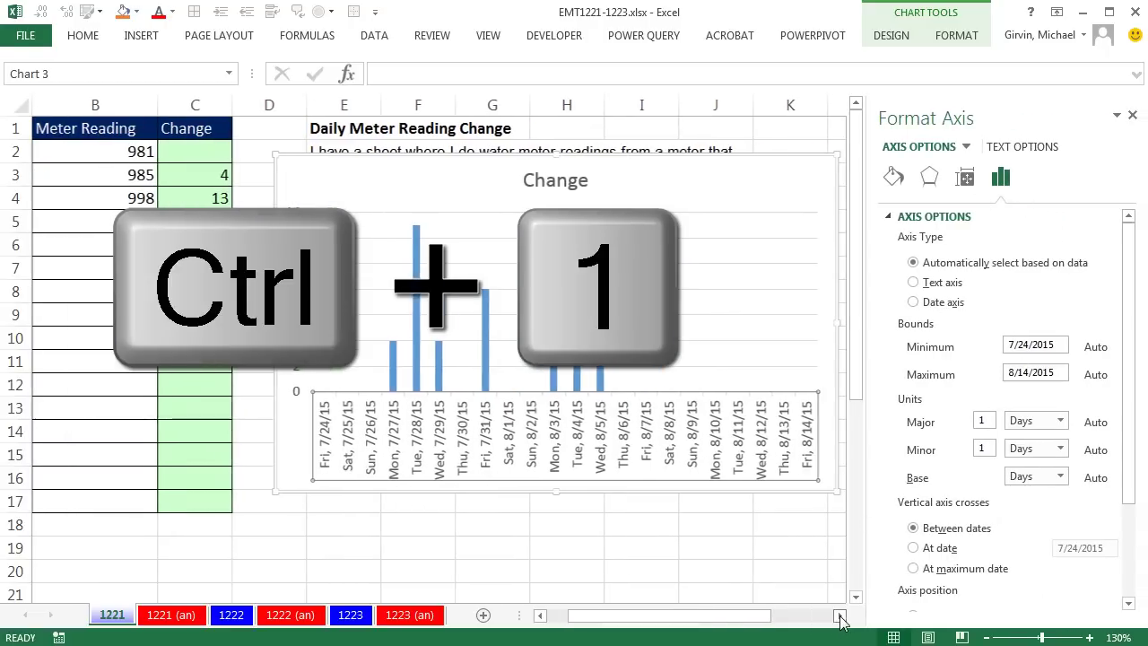
pyautogui.click(841, 616)
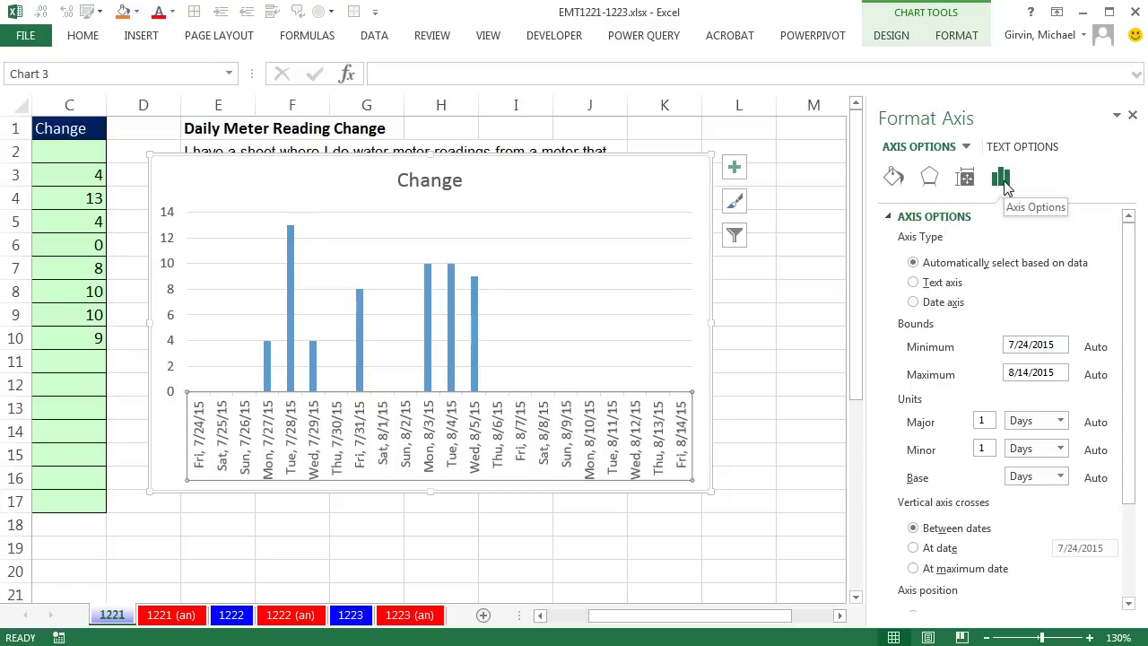
pyautogui.click(913, 283)
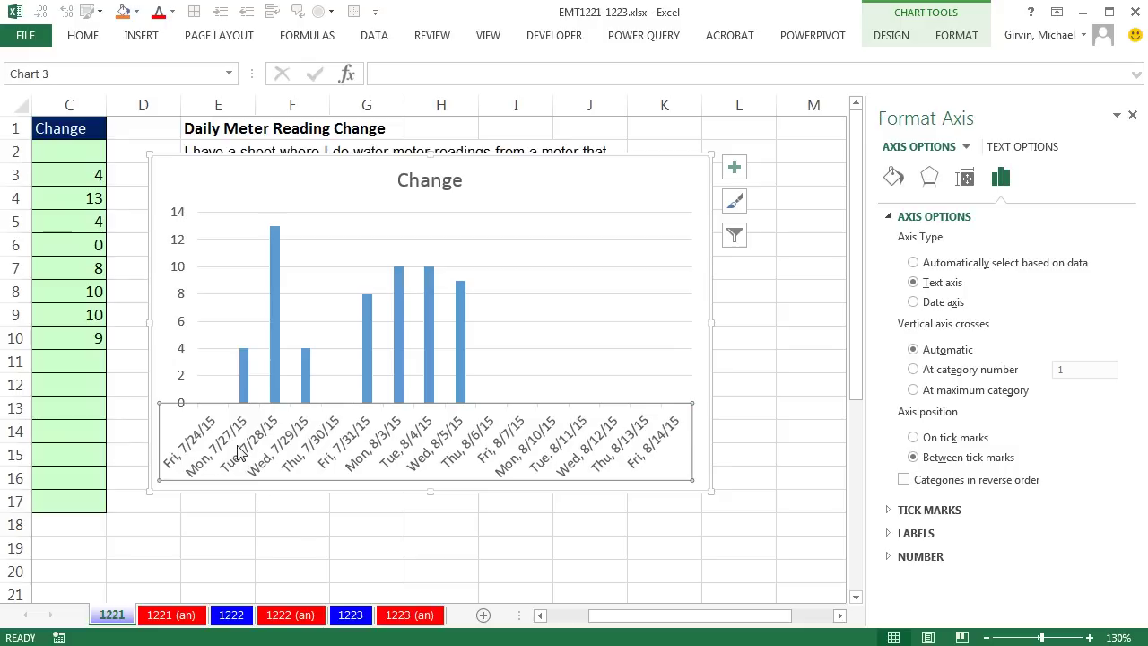
pyautogui.moveTo(697, 616); pyautogui.dragTo(648, 616)
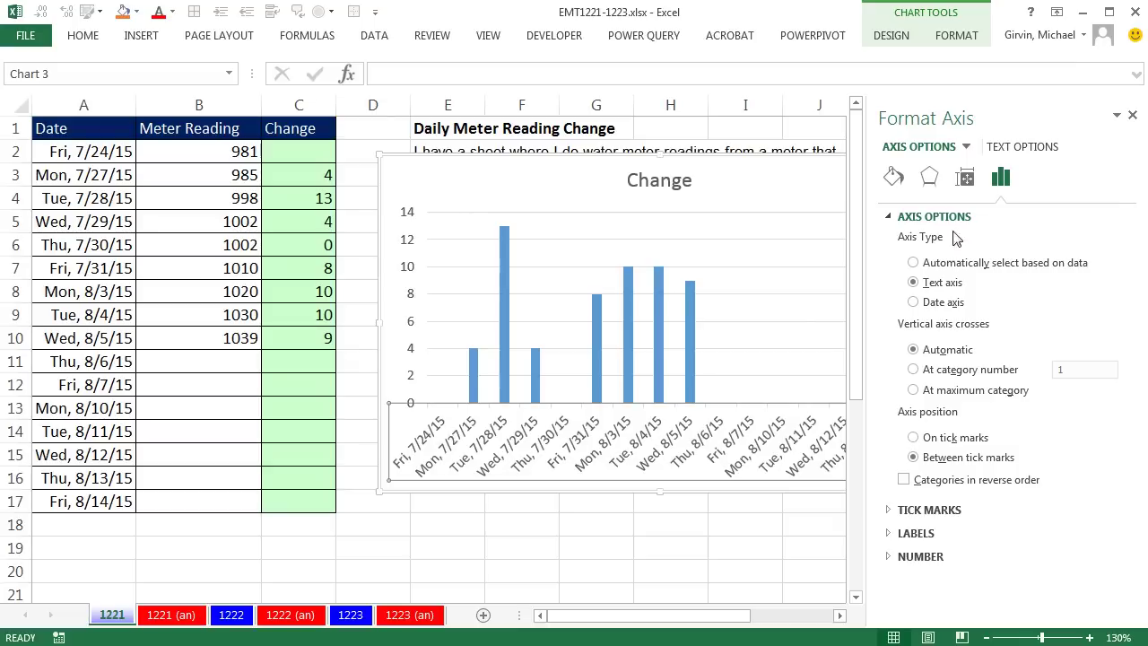
# Widen the Change columns by reducing gap width to 79% and turn on Vary colors by point
pyautogui.click(660, 327)
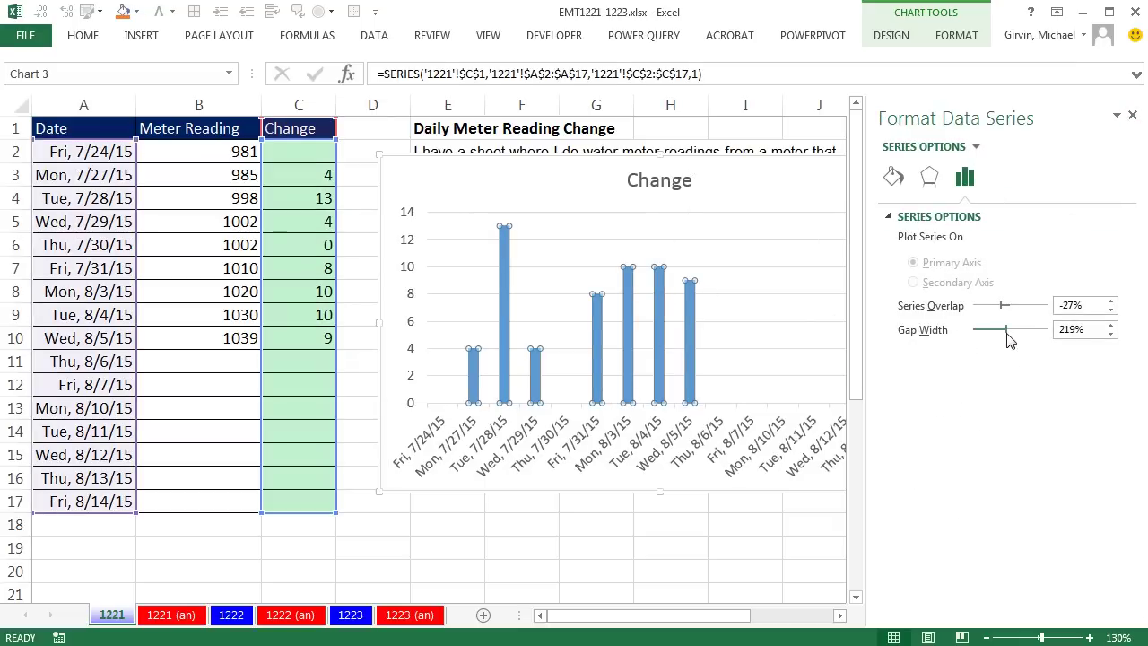
pyautogui.moveTo(1009, 336); pyautogui.dragTo(987, 338)
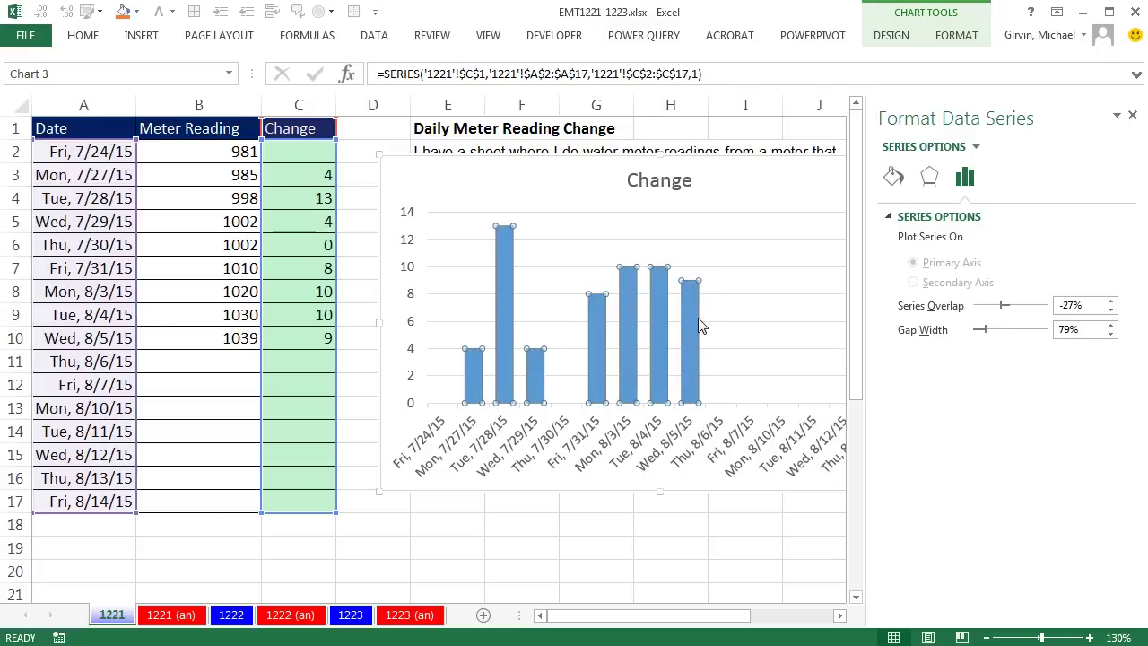
pyautogui.click(894, 177)
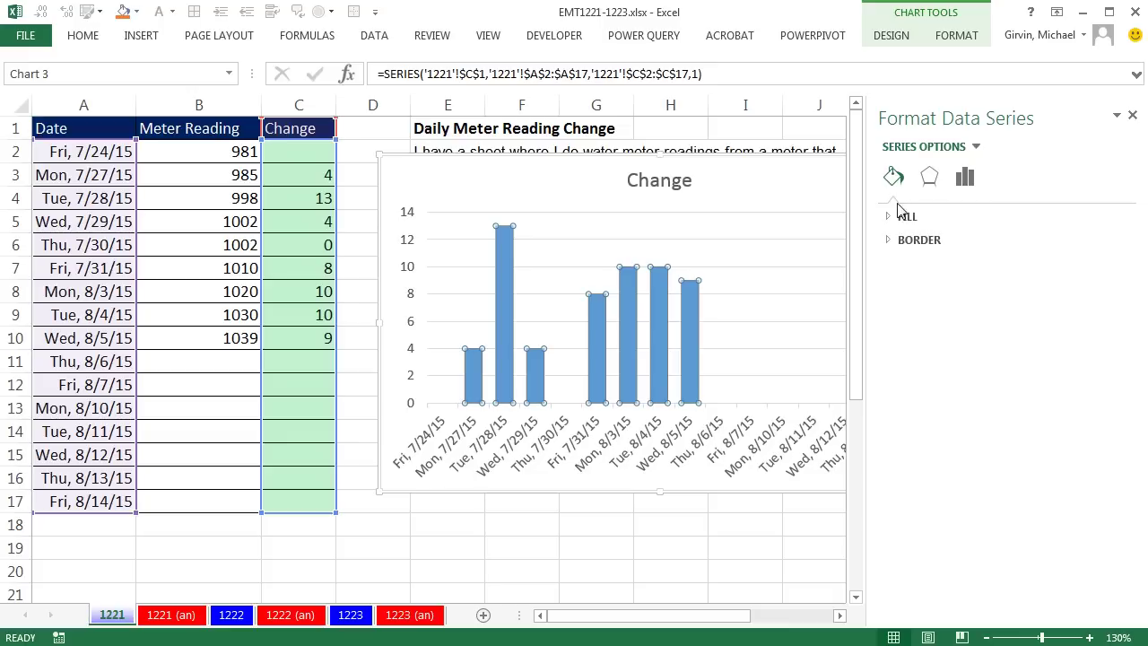
pyautogui.click(901, 216)
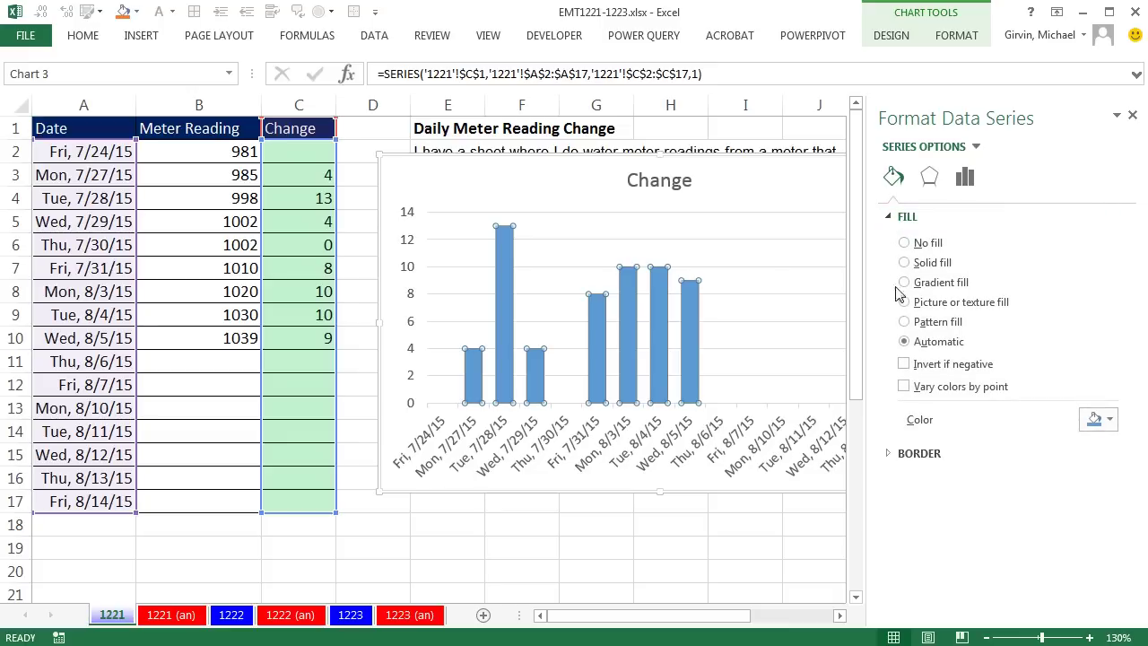
pyautogui.click(904, 387)
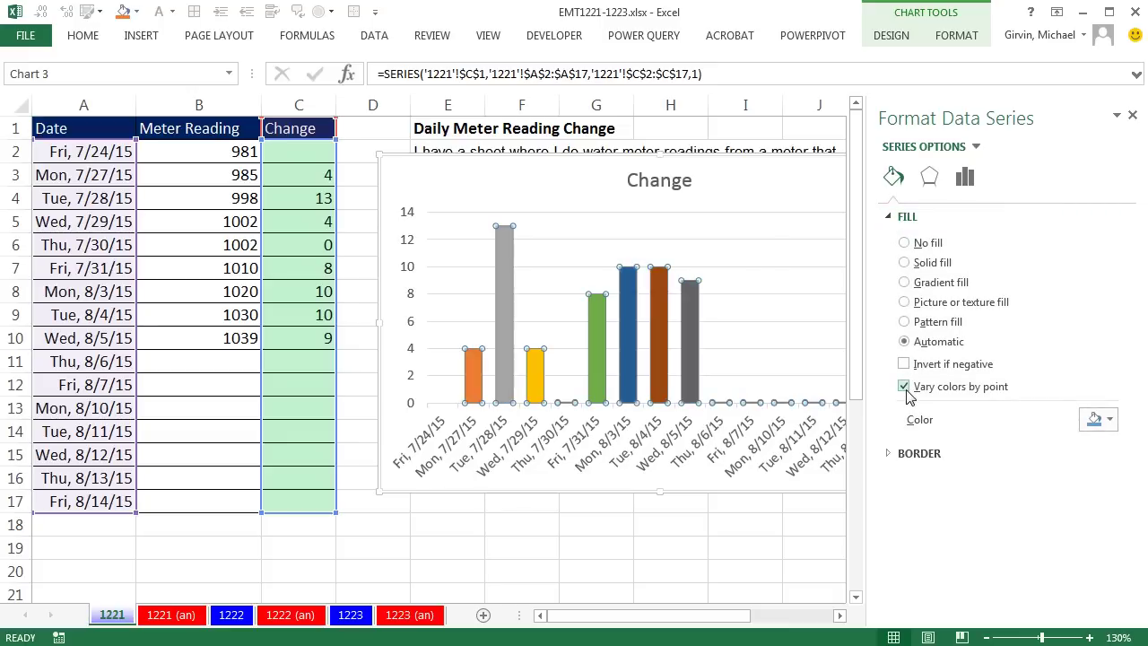
# Give the columns a solid black outline and close the formatting pane
pyautogui.click(891, 453)
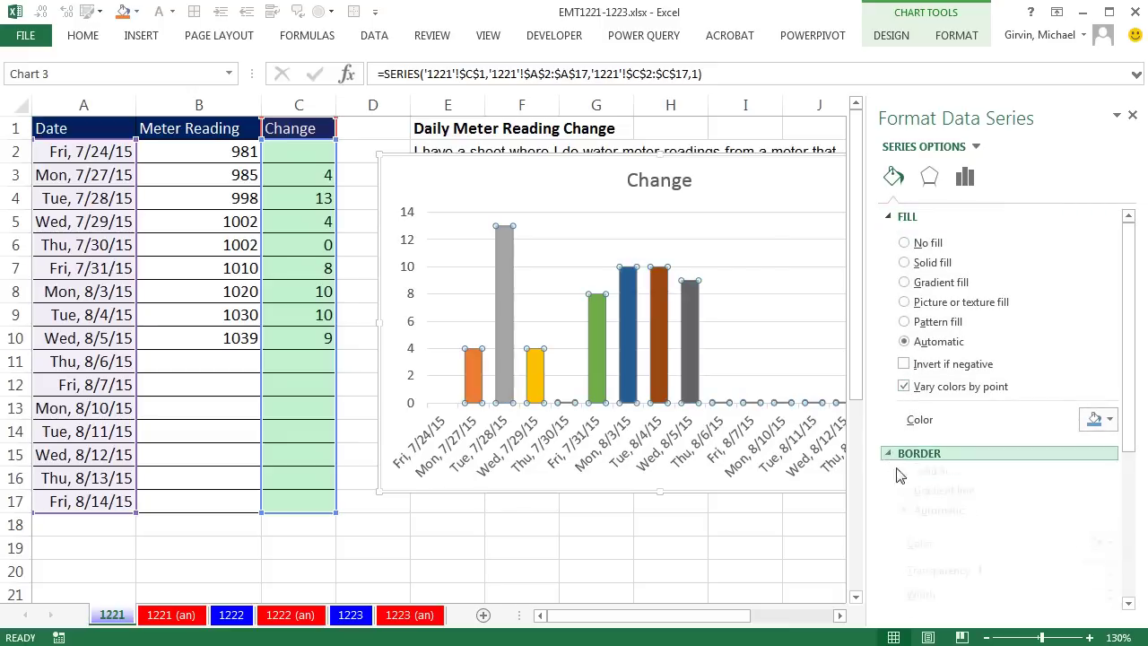
pyautogui.click(904, 500)
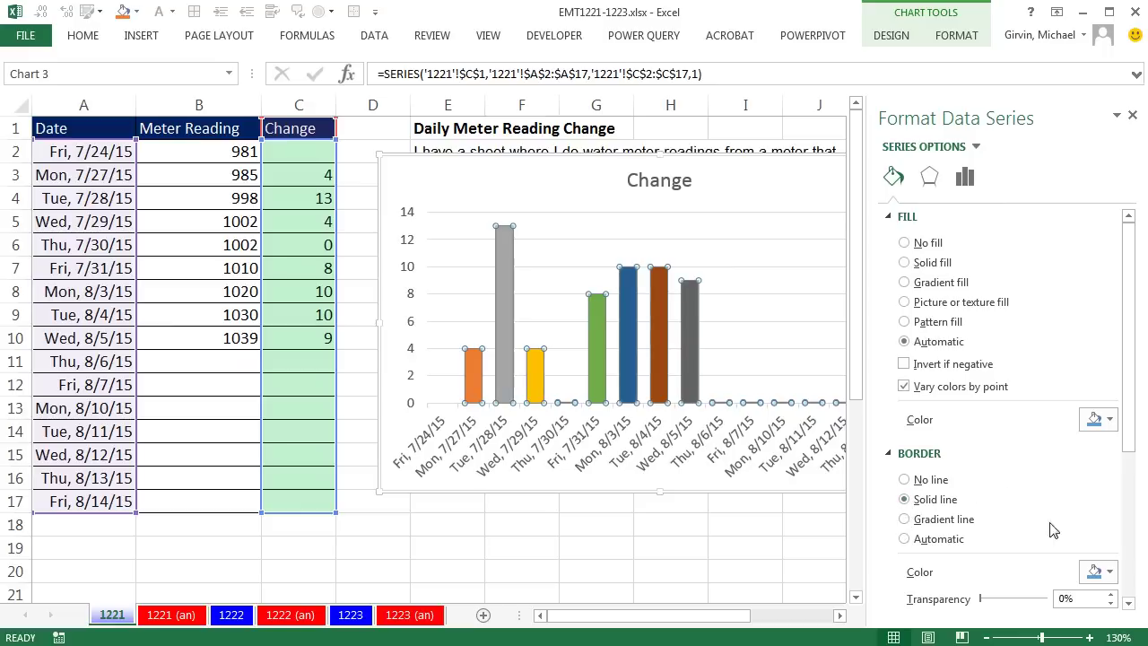
pyautogui.click(1110, 573)
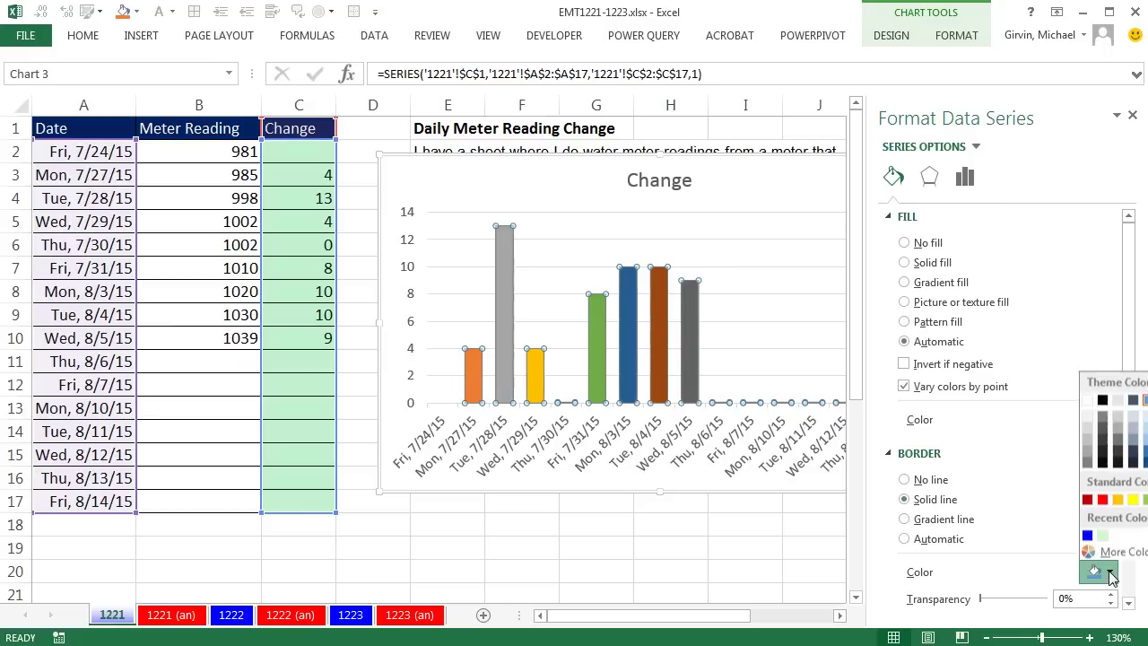
pyautogui.click(1104, 399)
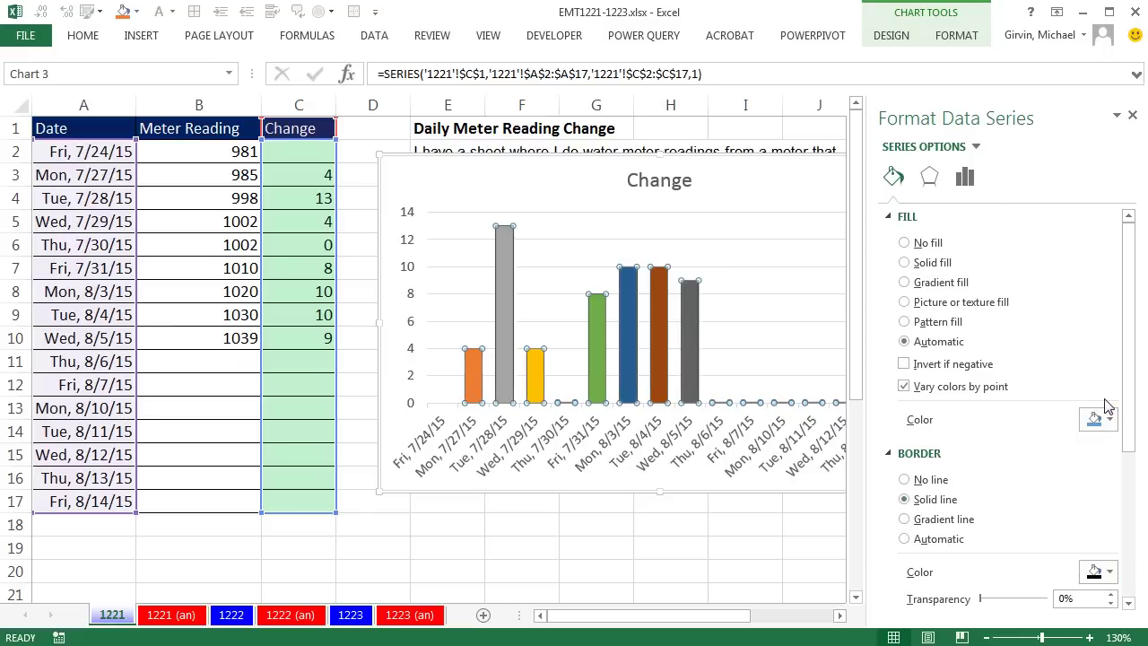
pyautogui.click(1133, 117)
pyautogui.click(854, 181)
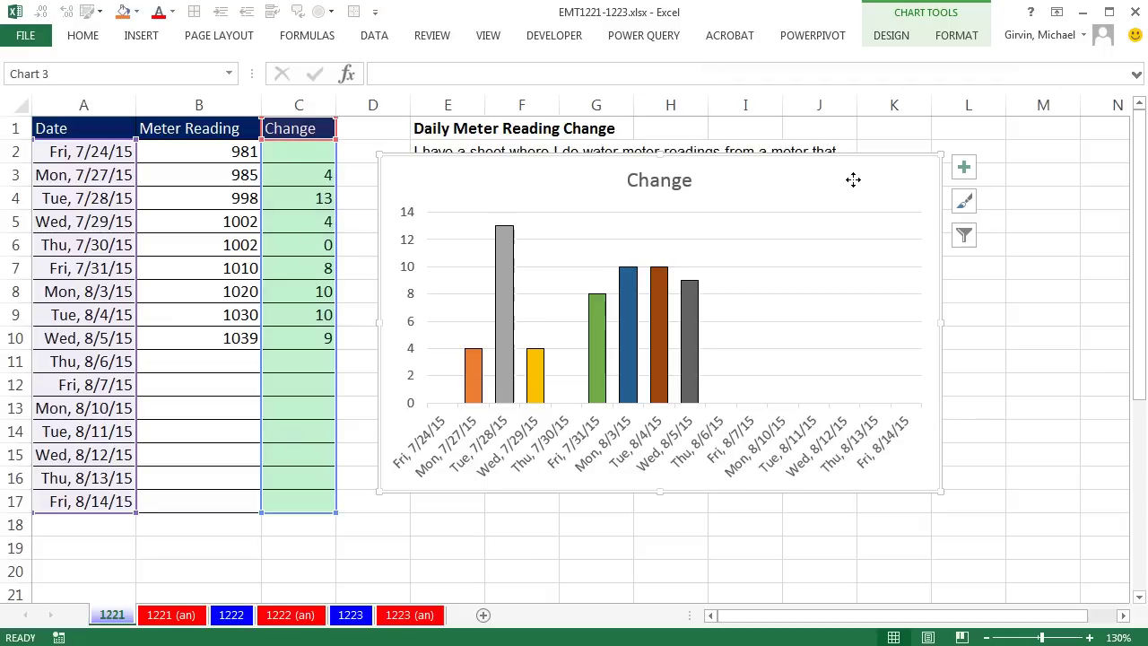
# Link the chart title to cell E1 so it reads 'Daily Meter Reading Change'
pyautogui.click(661, 185)
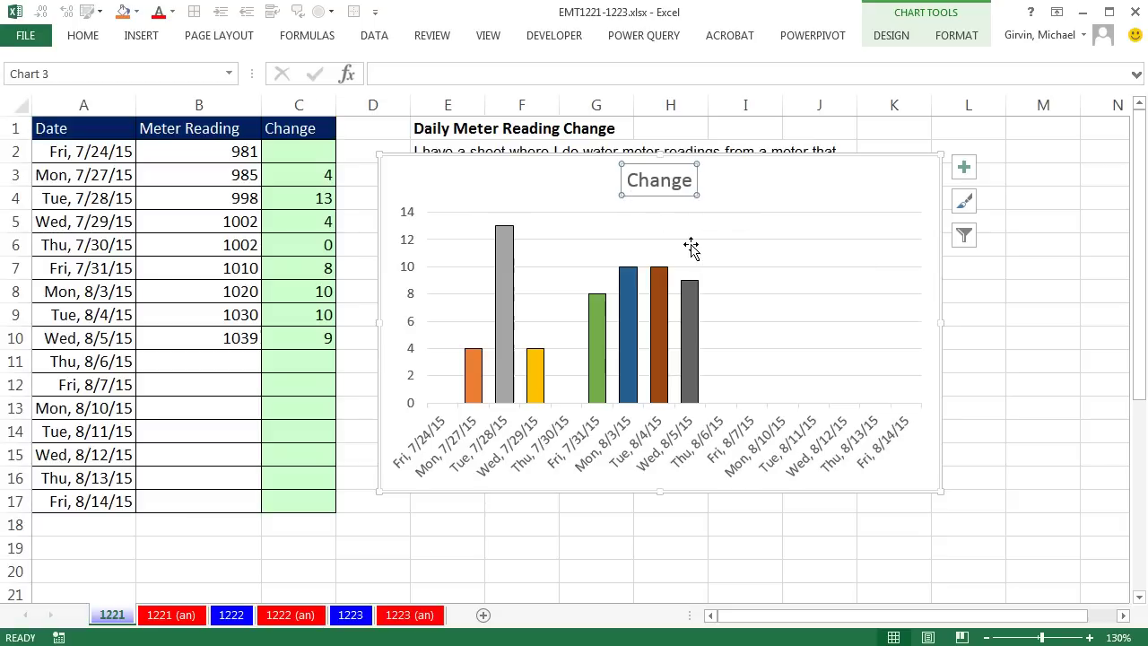
pyautogui.write('=')
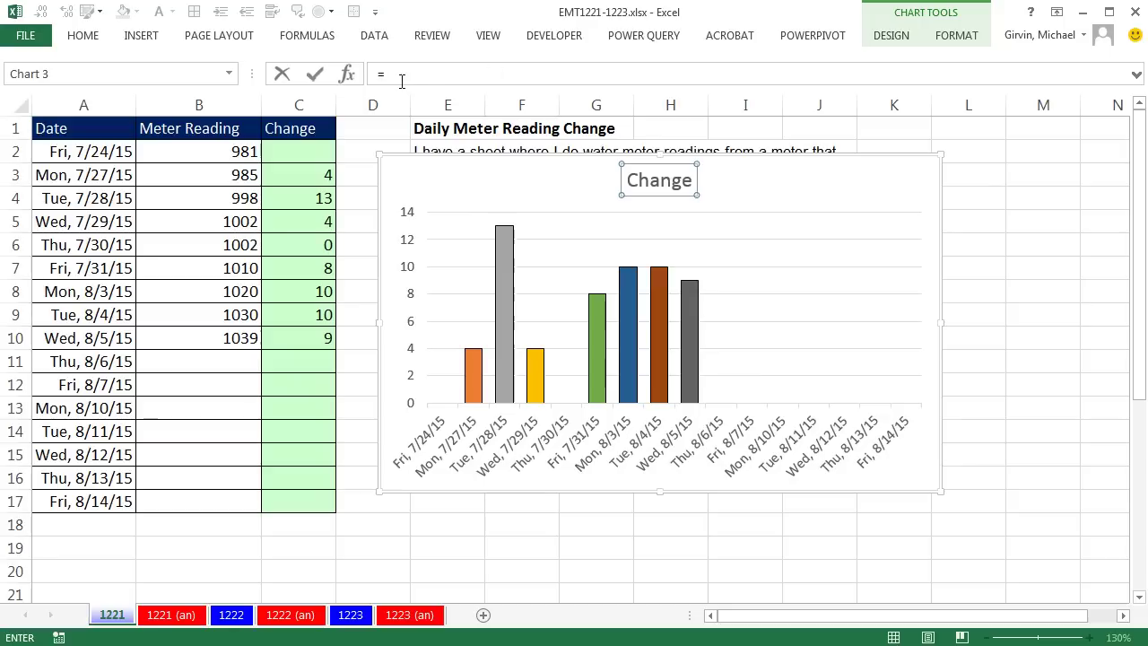
pyautogui.click(456, 128)
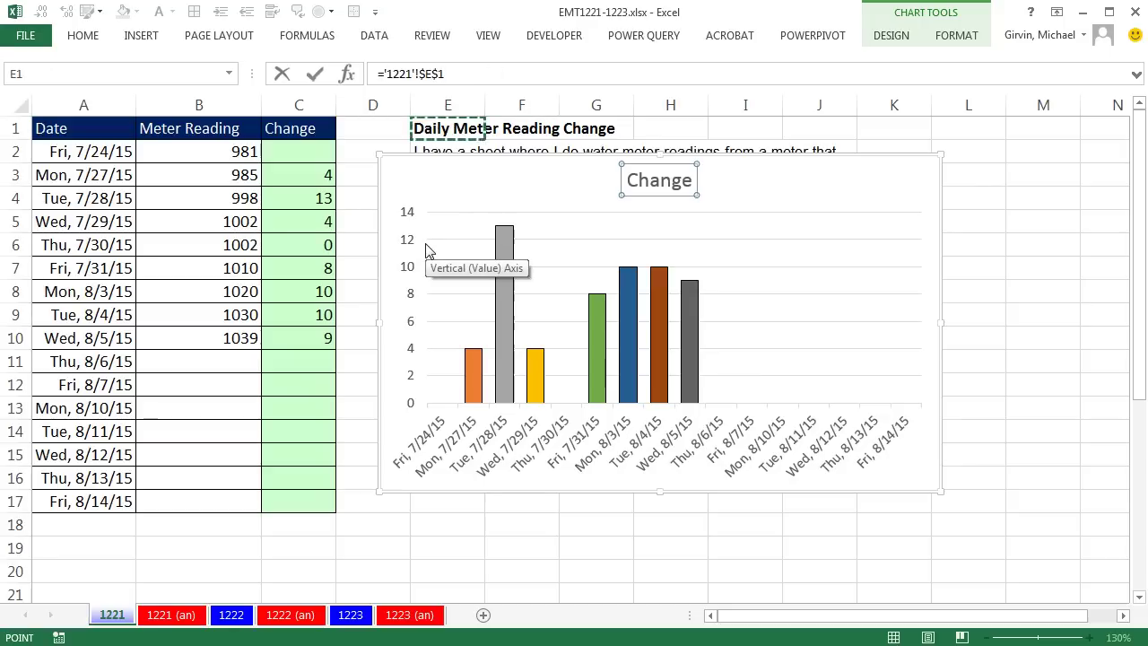
pyautogui.press('Return')
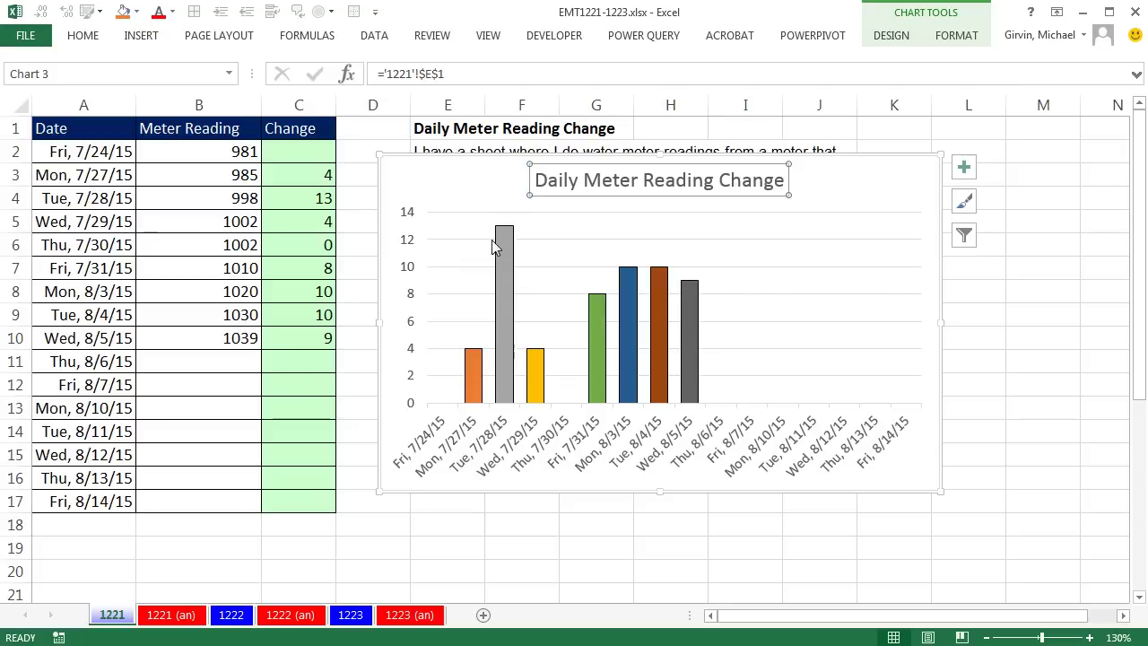
pyautogui.click(238, 352)
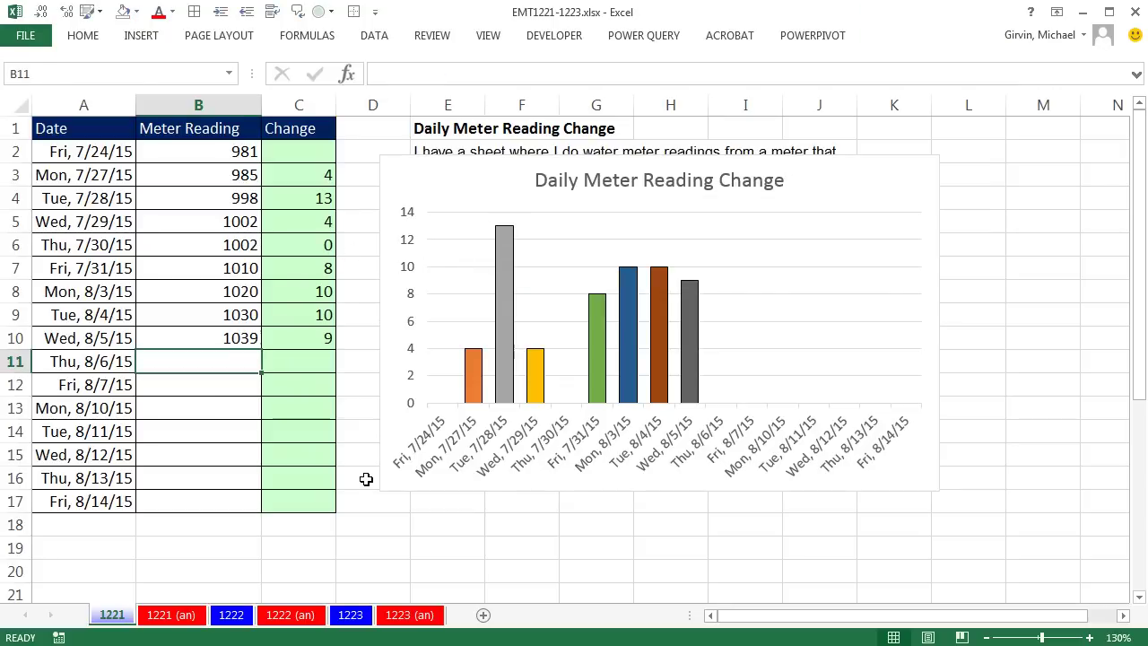
# Enter 1050 as the Thu 8/6/15 reading, adding a change-of-11 column to the chart
pyautogui.write('1')
pyautogui.write('050')
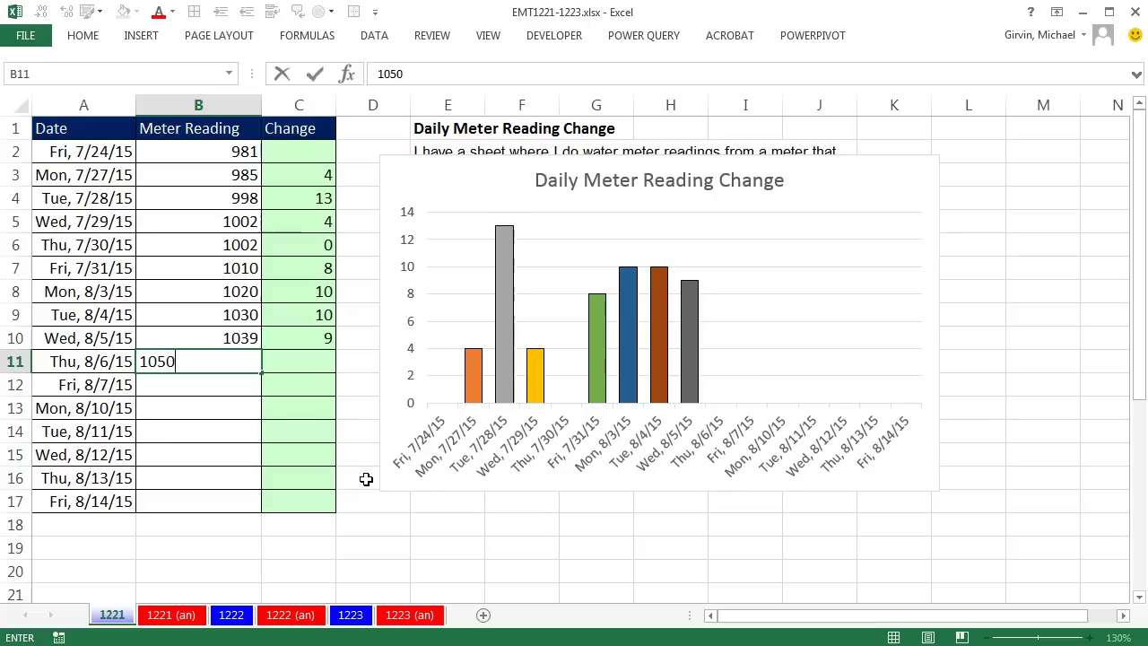
pyautogui.press('Tab')
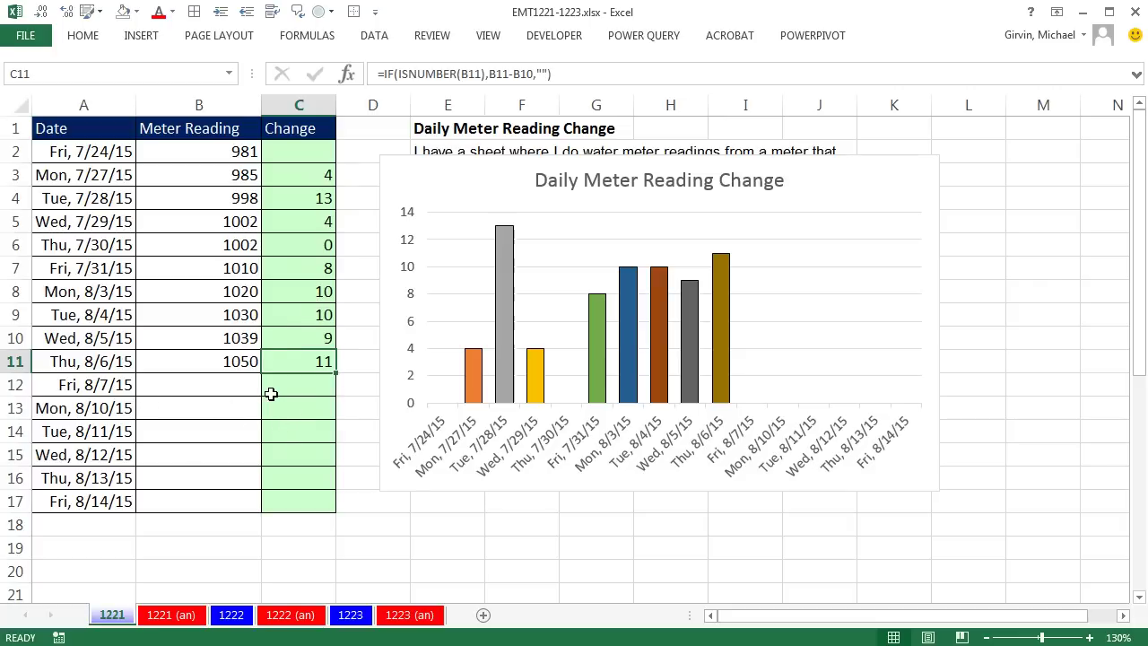
# Copy the headers and first eight days (A1:C9) and paste them at A25
pyautogui.moveTo(72, 128)
pyautogui.mouseDown()
pyautogui.moveTo(308, 249)
pyautogui.moveTo(309, 315)
pyautogui.mouseUp()
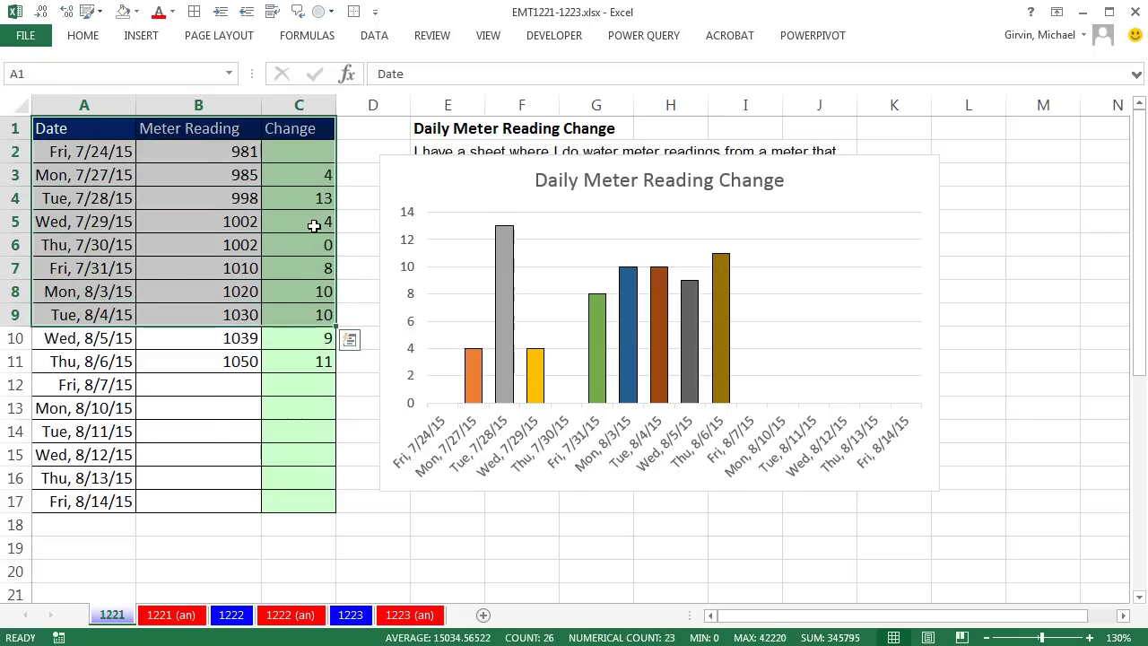
pyautogui.hotkey('ctrl', 'c')
pyautogui.scroll(-2, 263, 186)
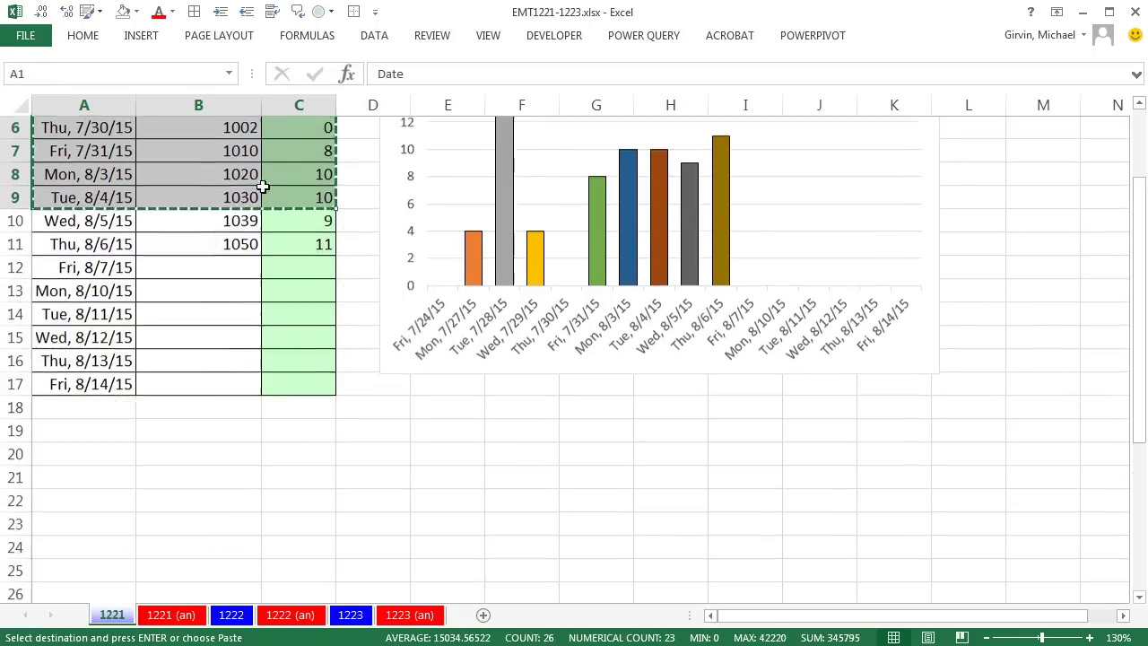
pyautogui.scroll(-4, 263, 186)
pyautogui.click(70, 271)
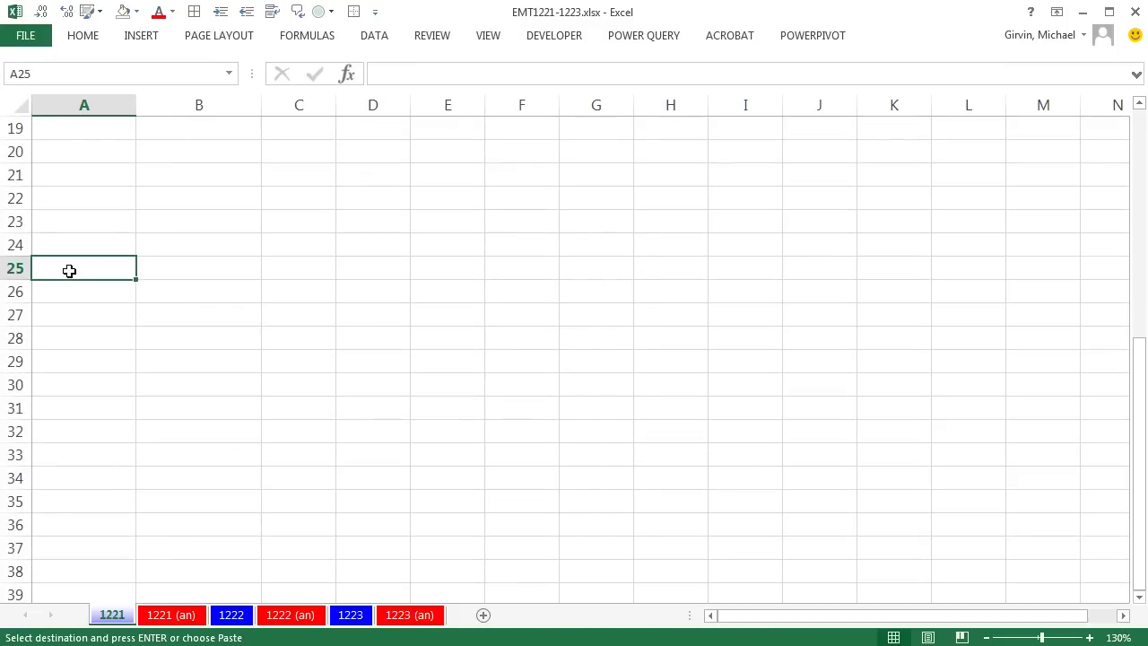
pyautogui.hotkey('ctrl', 'v')
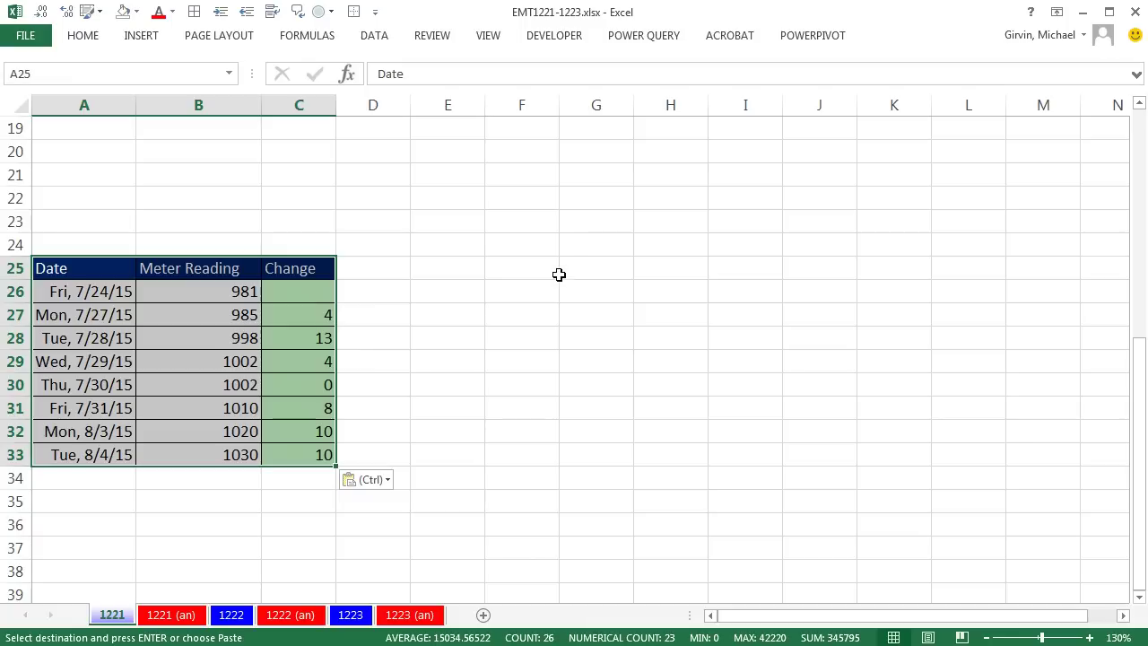
# Check the pasted Date, Meter Reading and Change headers and the 985 reading
pyautogui.click(203, 274)
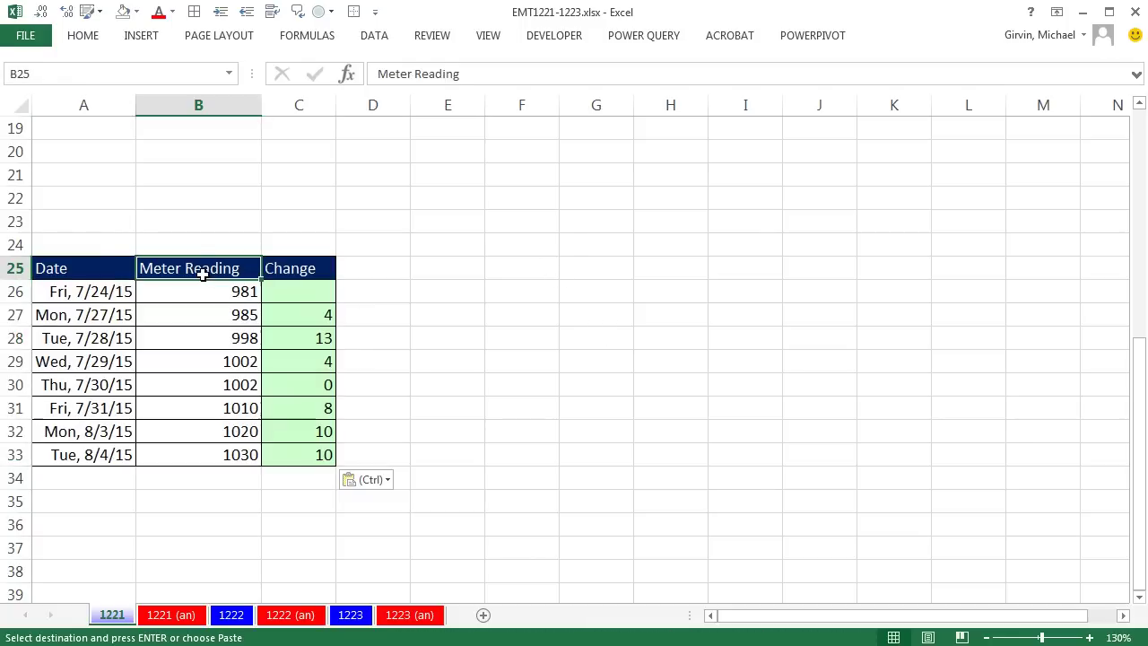
pyautogui.click(61, 269)
pyautogui.click(161, 269)
pyautogui.click(280, 266)
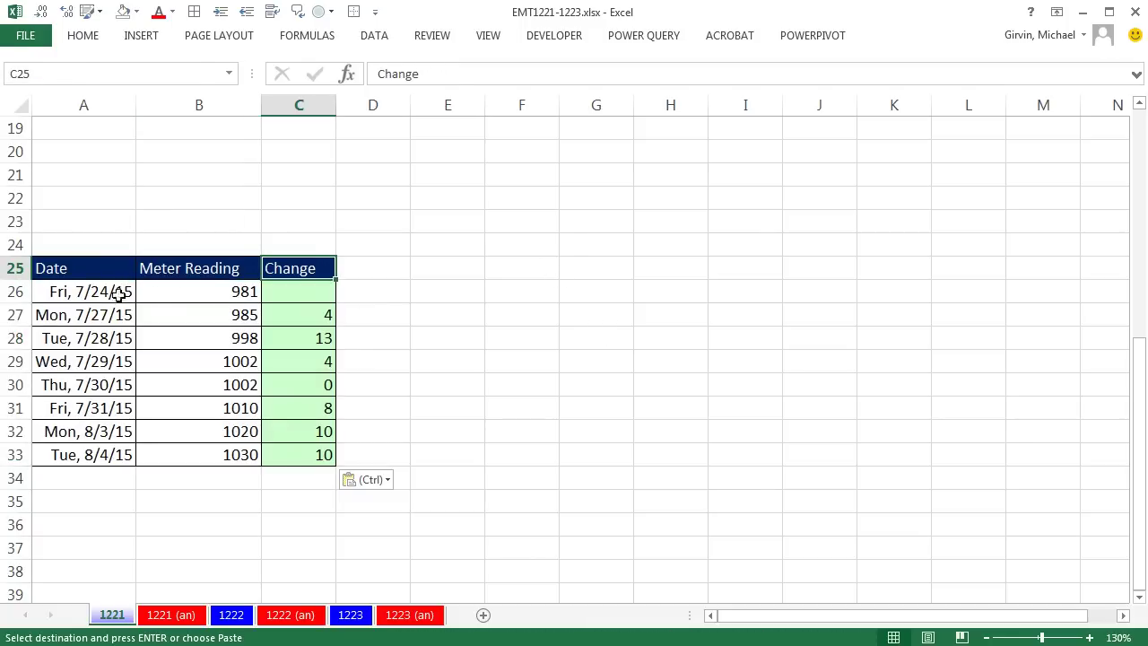
pyautogui.click(87, 267)
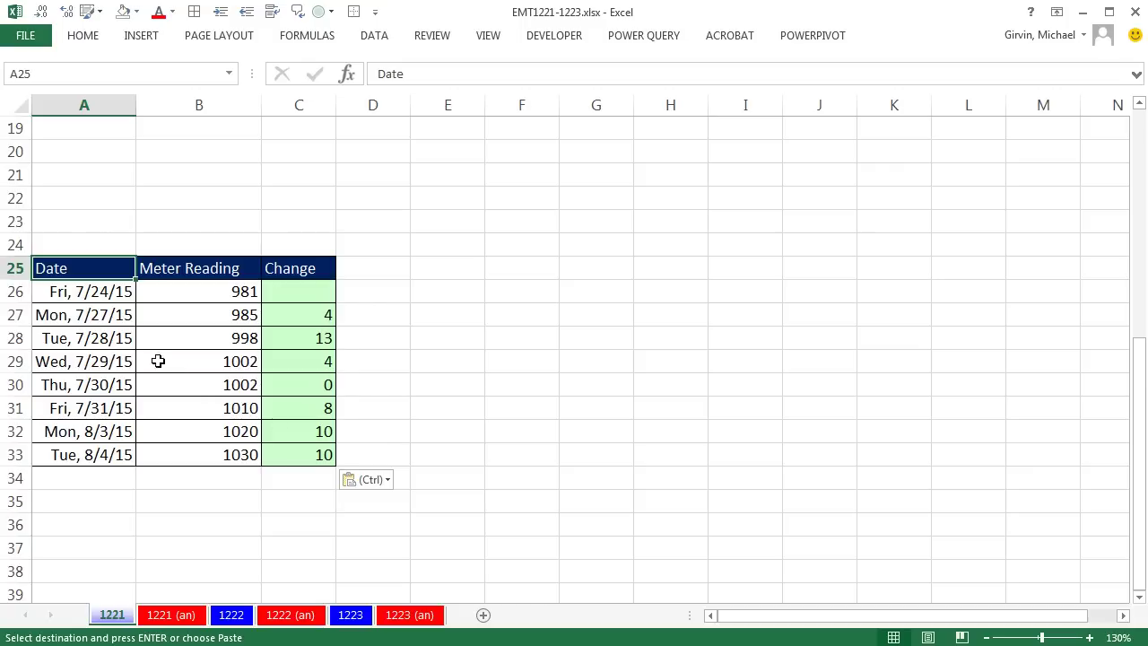
pyautogui.click(170, 318)
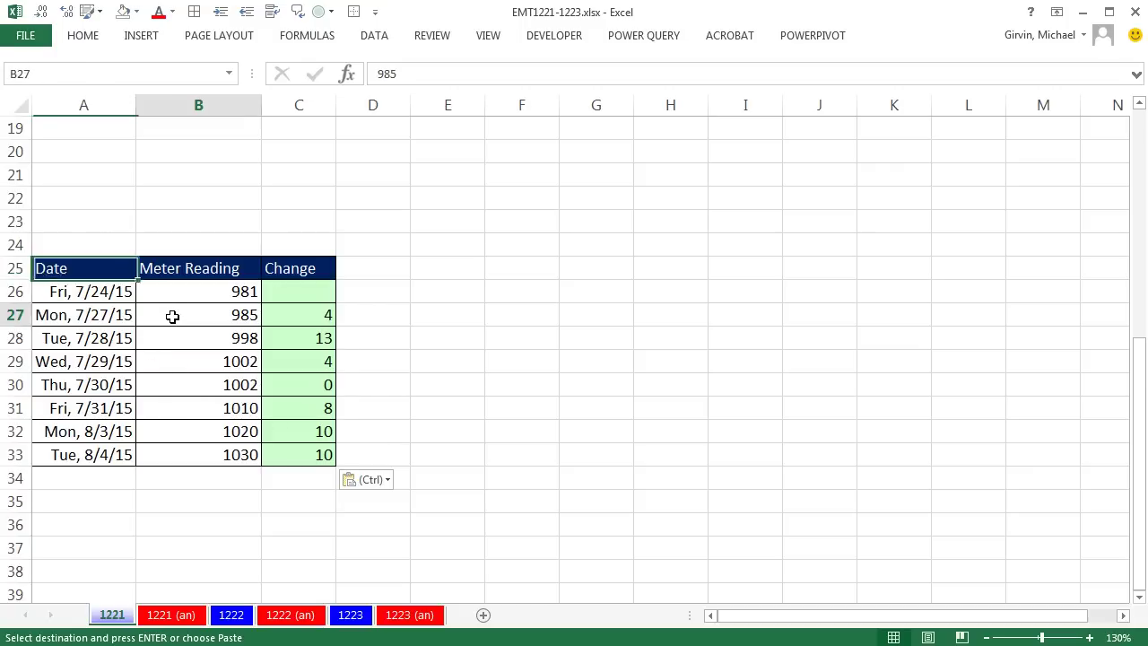
# End copy mode and open Create Table for A25:C33 with headers
pyautogui.click(195, 361)
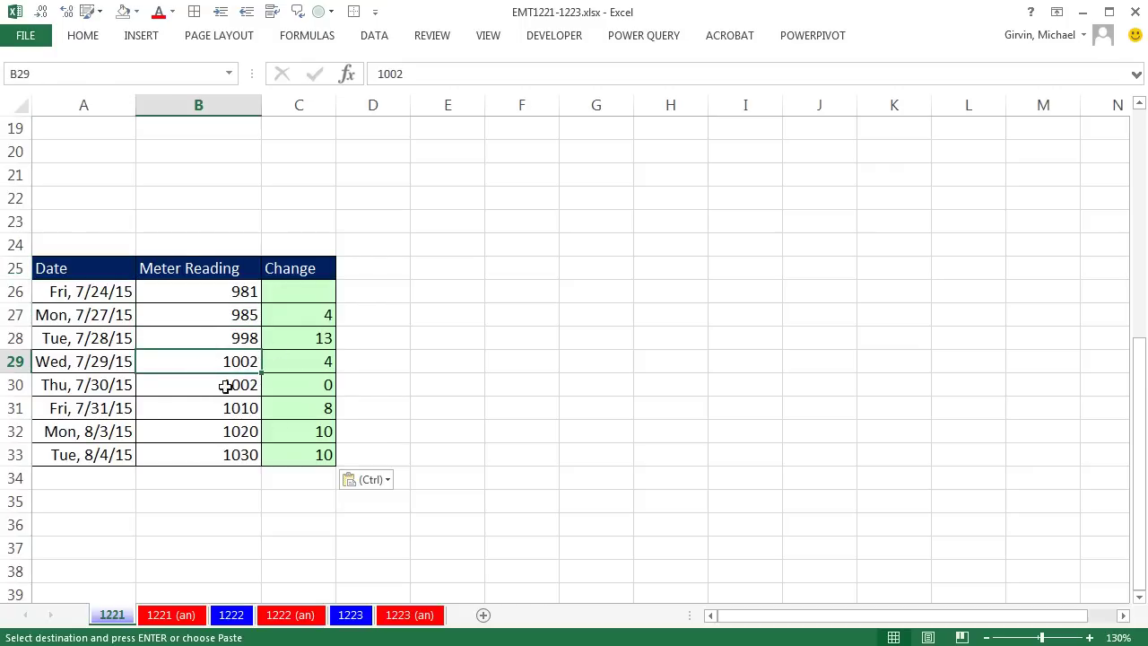
pyautogui.click(144, 36)
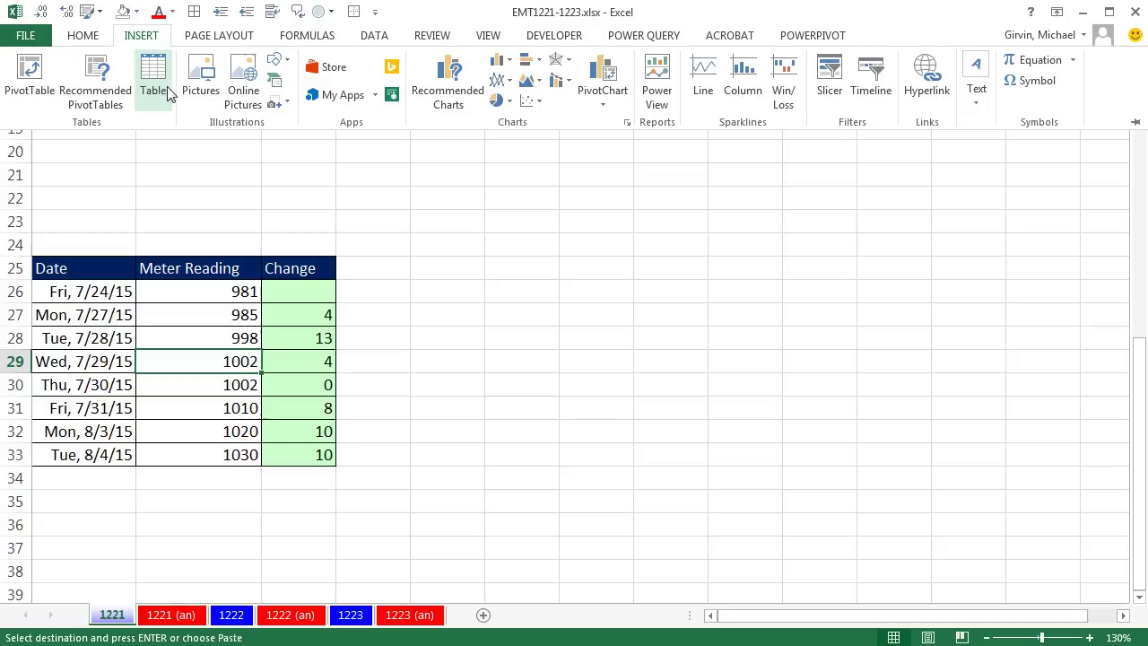
pyautogui.press('Escape')
pyautogui.press('Escape')
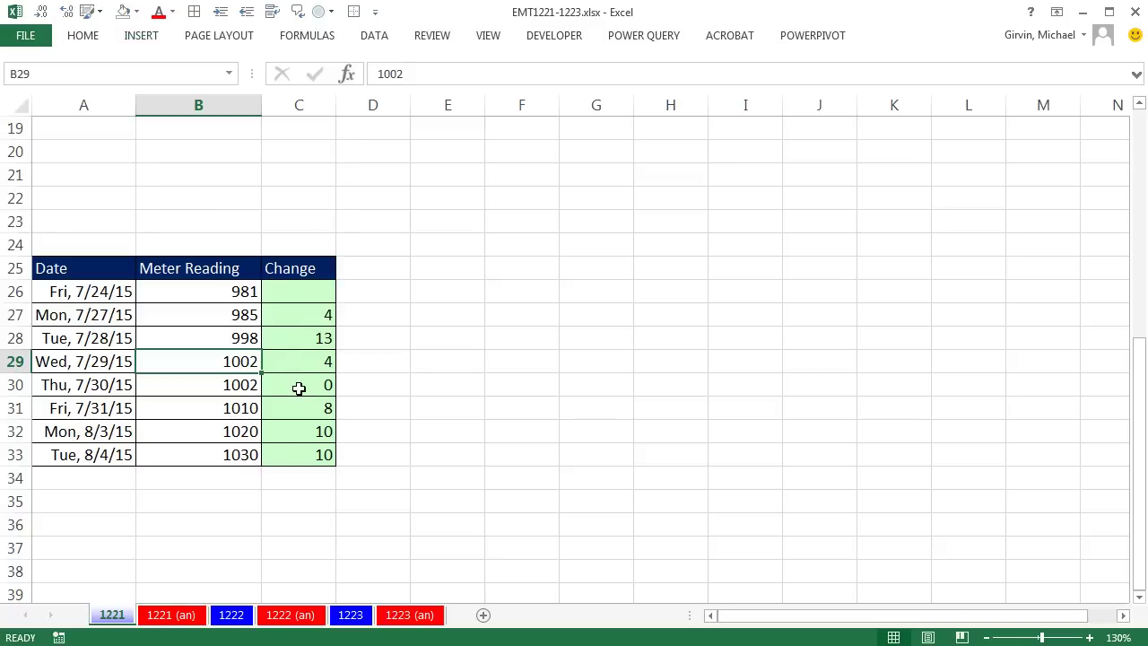
pyautogui.hotkey('ctrl', 't')
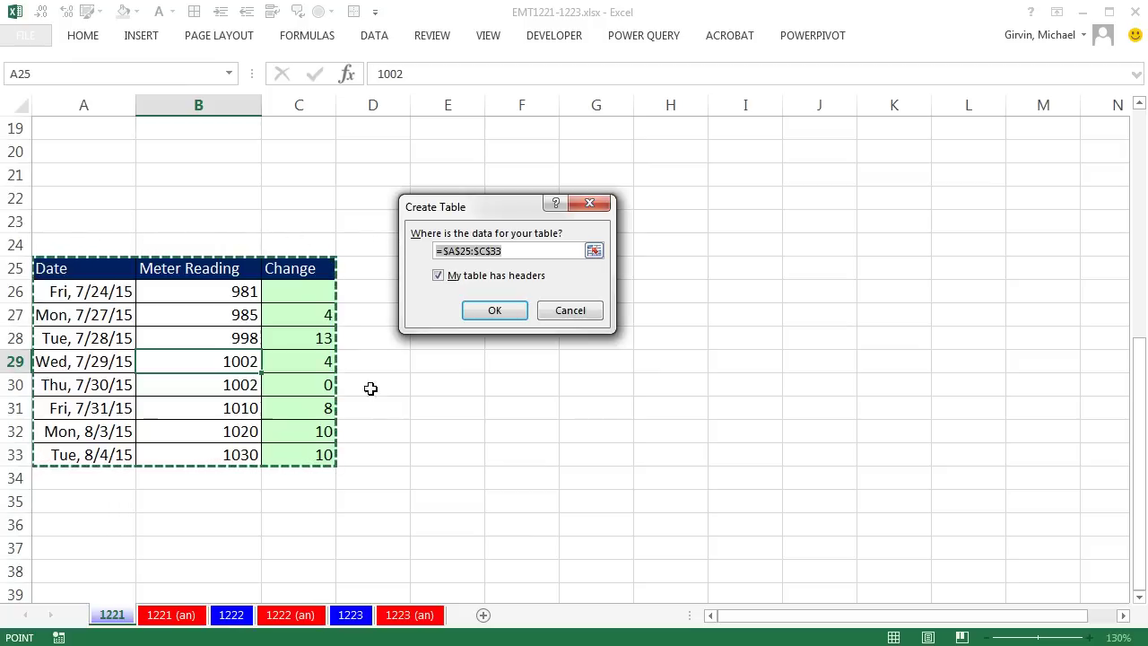
# Create the Table, then select the Date and Change columns (A25:A33 and C25:C33)
pyautogui.click(496, 310)
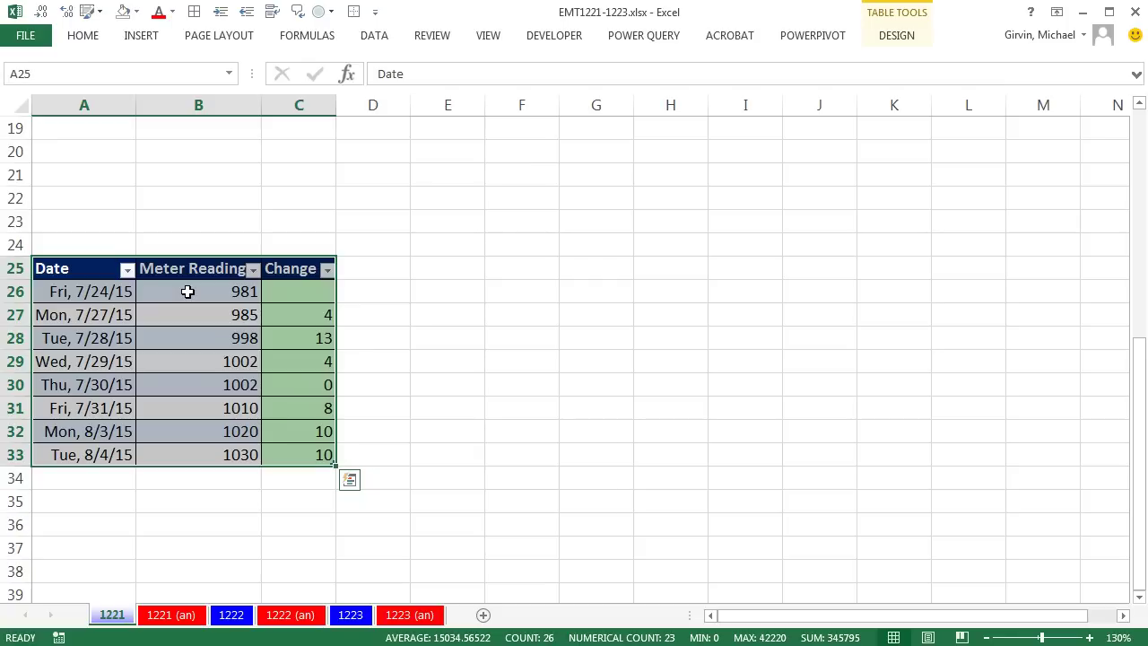
pyautogui.click(87, 269)
pyautogui.moveTo(87, 269); pyautogui.dragTo(103, 454)
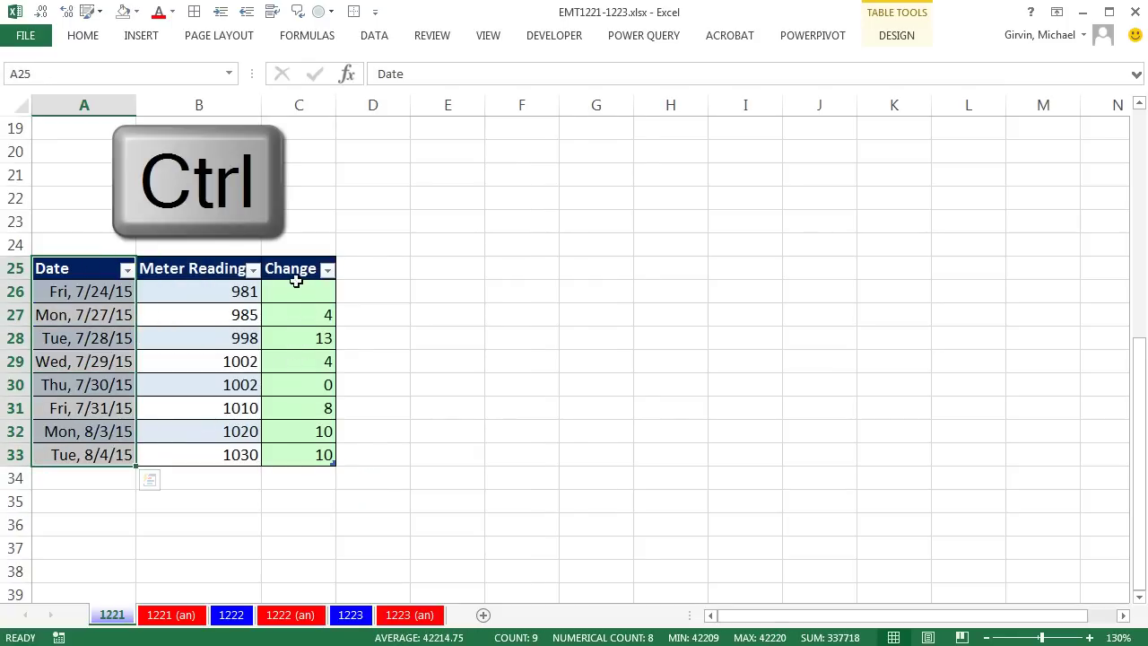
pyautogui.keyDown('ctrl'); pyautogui.moveTo(305, 268); pyautogui.dragTo(309, 454); pyautogui.keyUp('ctrl')
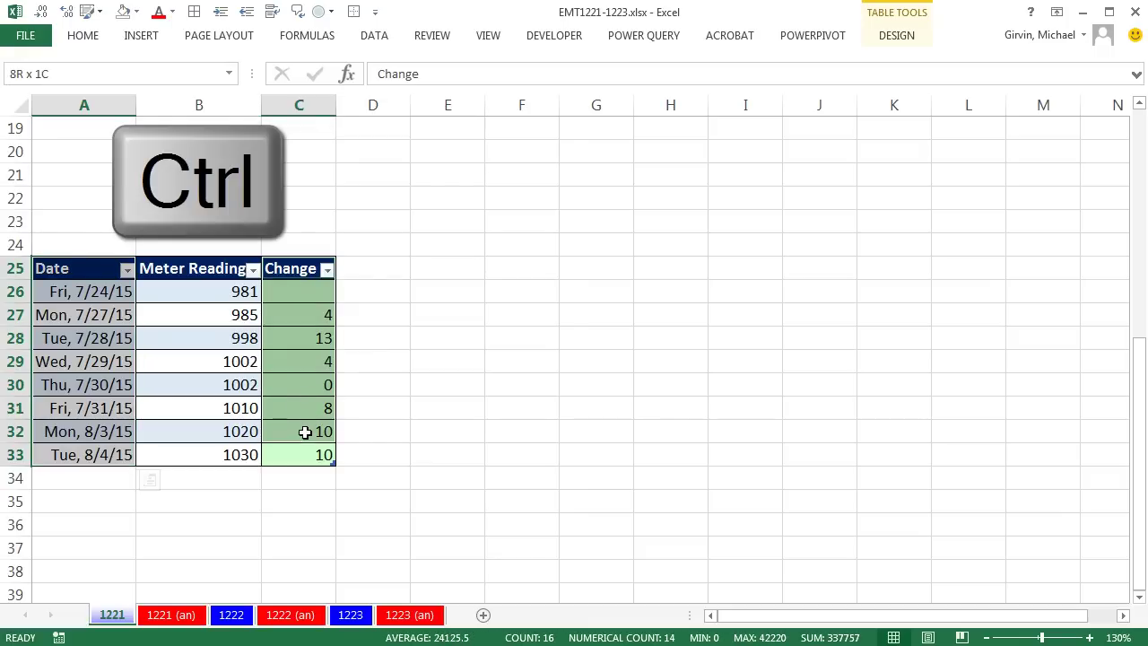
# Insert a clustered column chart of Change by date and move it beside the Table
pyautogui.click(141, 36)
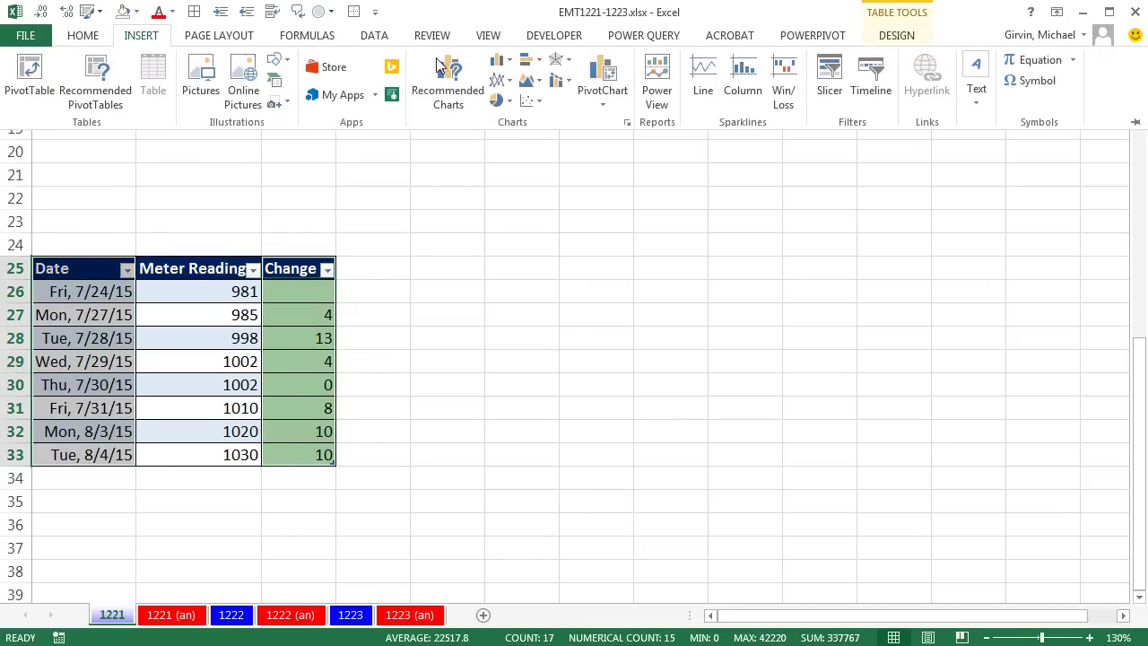
pyautogui.click(500, 66)
pyautogui.click(505, 115)
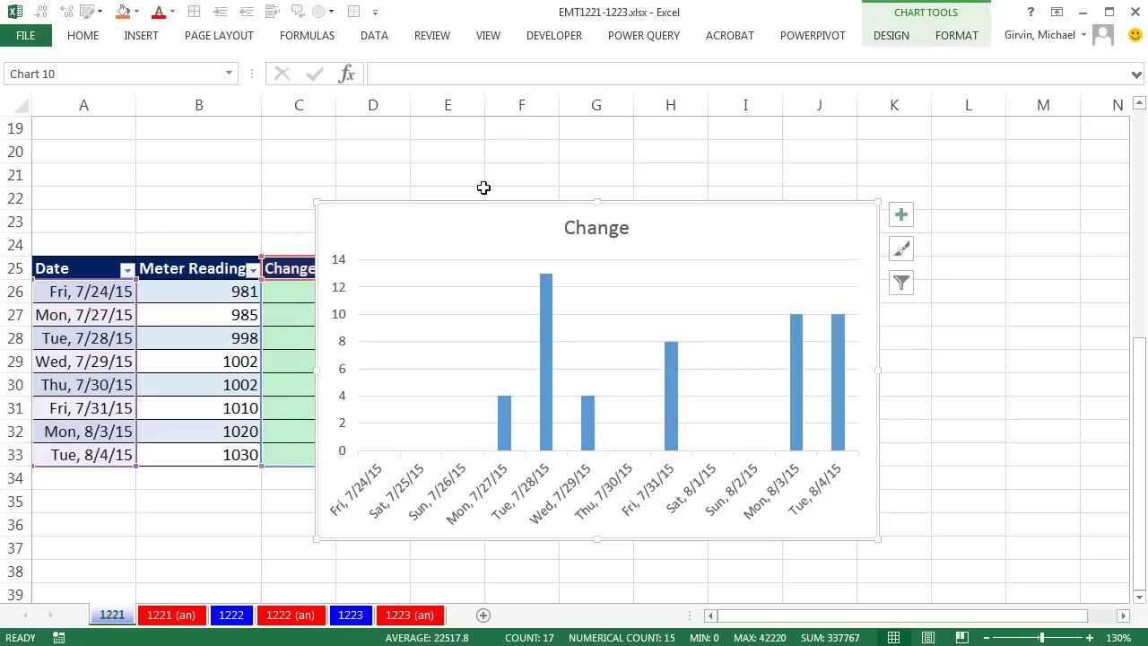
pyautogui.moveTo(466, 205); pyautogui.dragTo(532, 182)
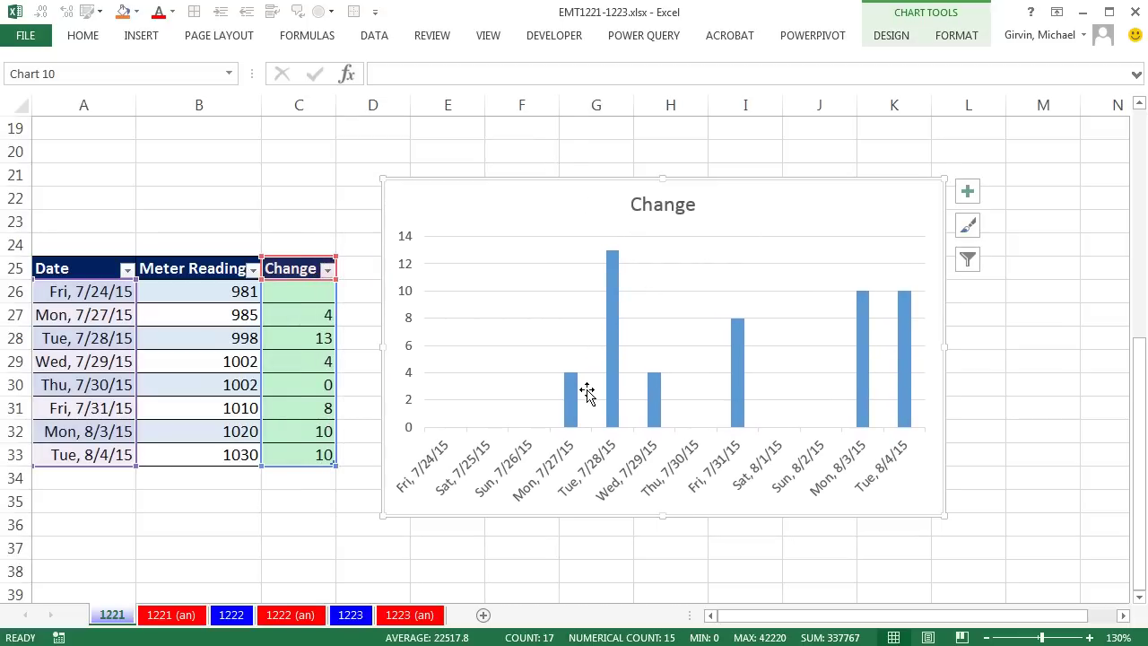
pyautogui.click(301, 458)
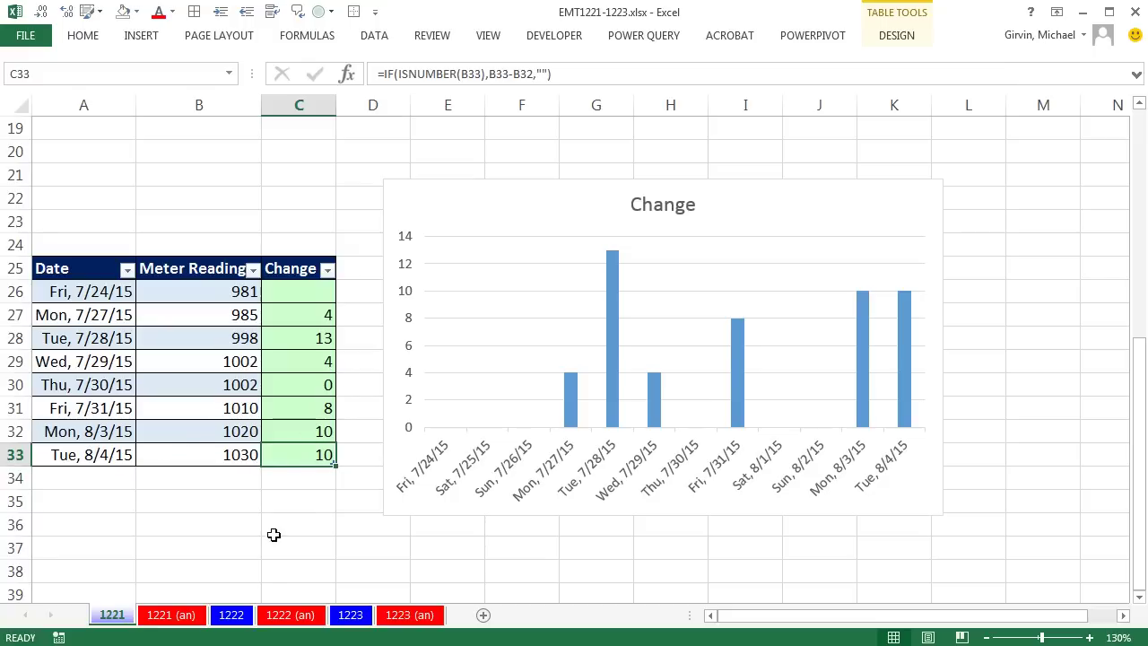
# Add a Wed 8/5/15 row with reading 1039, giving a Change of 9
pyautogui.press('Tab')
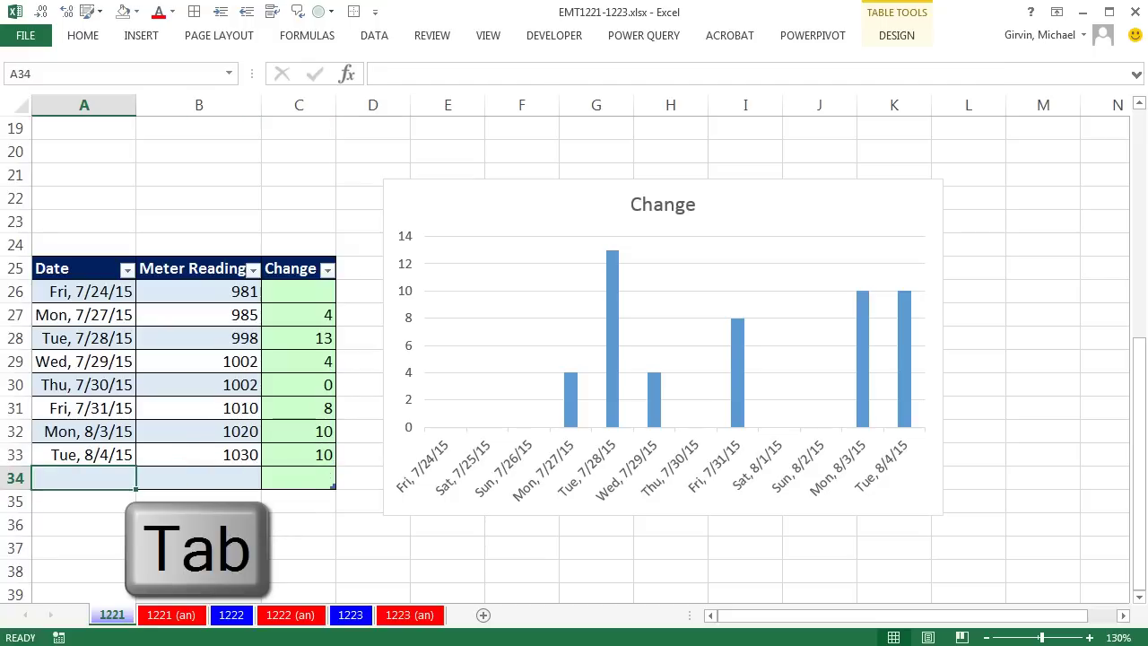
pyautogui.write('8/5')
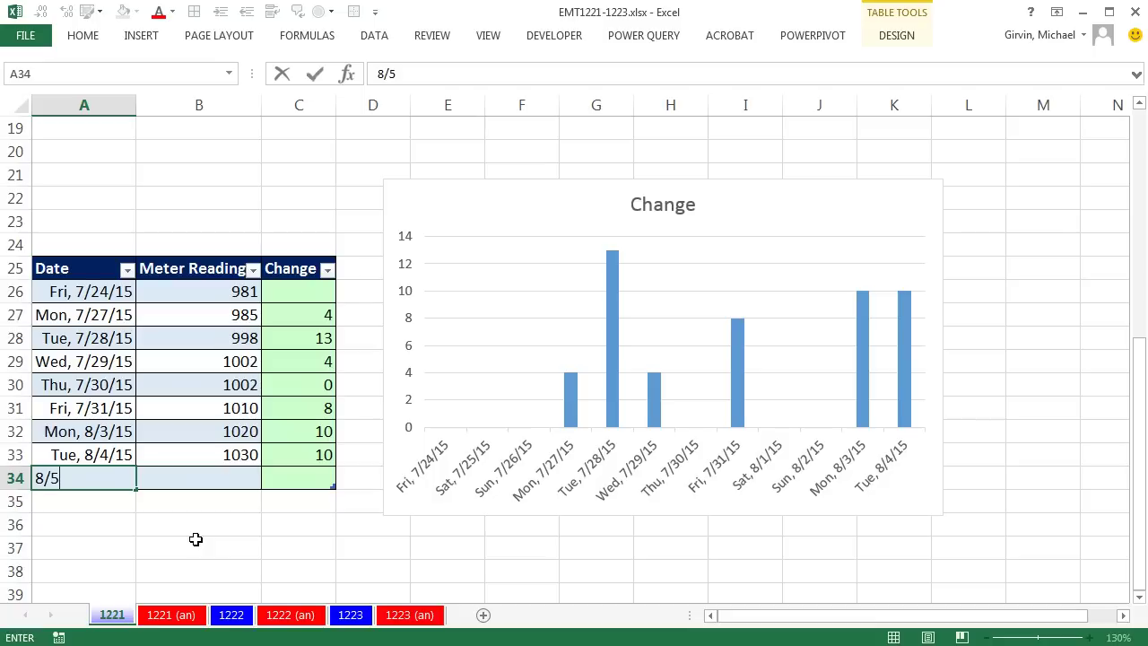
pyautogui.press('Tab')
pyautogui.write('1')
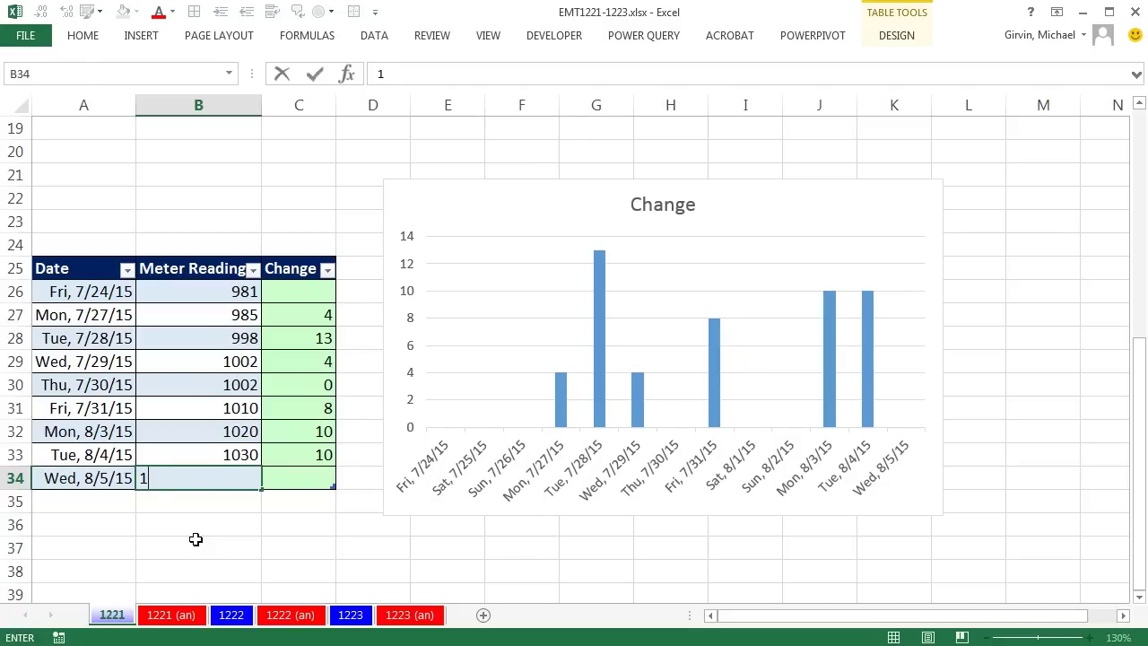
pyautogui.press('Tab')
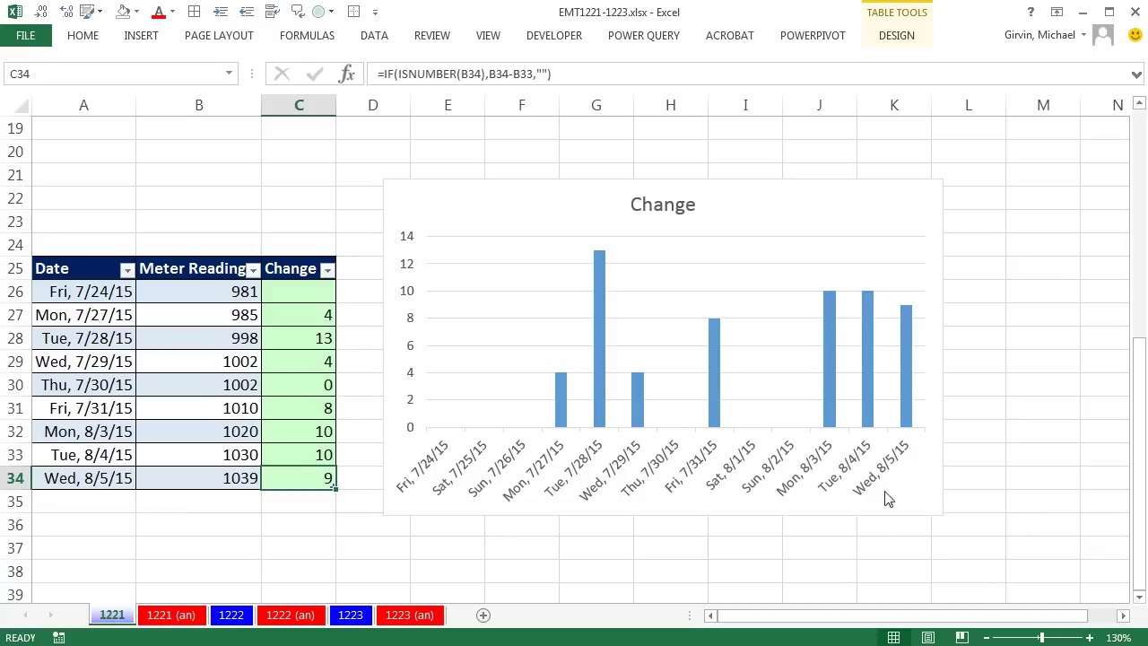
# Link the chart title to ='1221'!$E$1 so it reads Daily Meter Reading Change
pyautogui.click(679, 216)
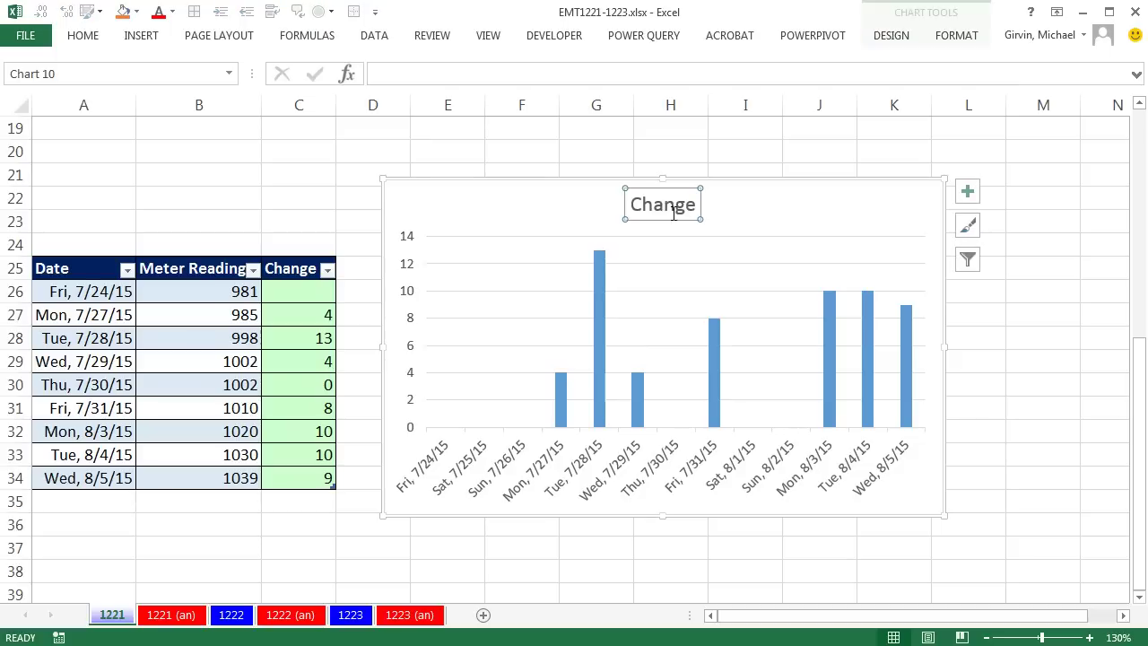
pyautogui.write('=')
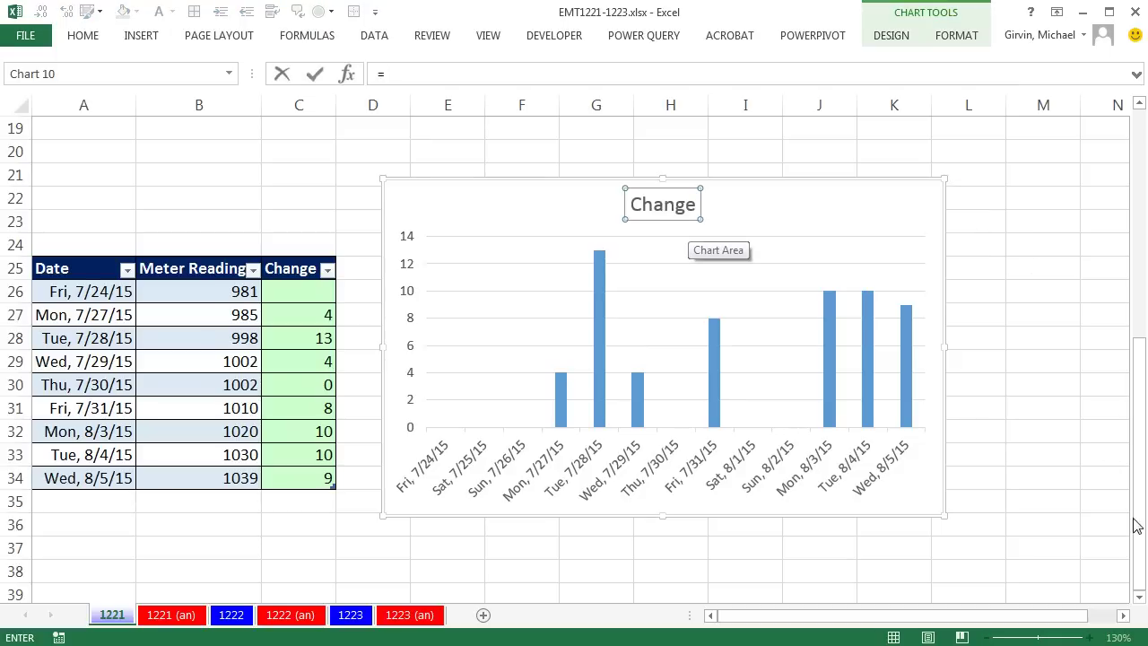
pyautogui.moveTo(1140, 528); pyautogui.dragTo(1126, 224)
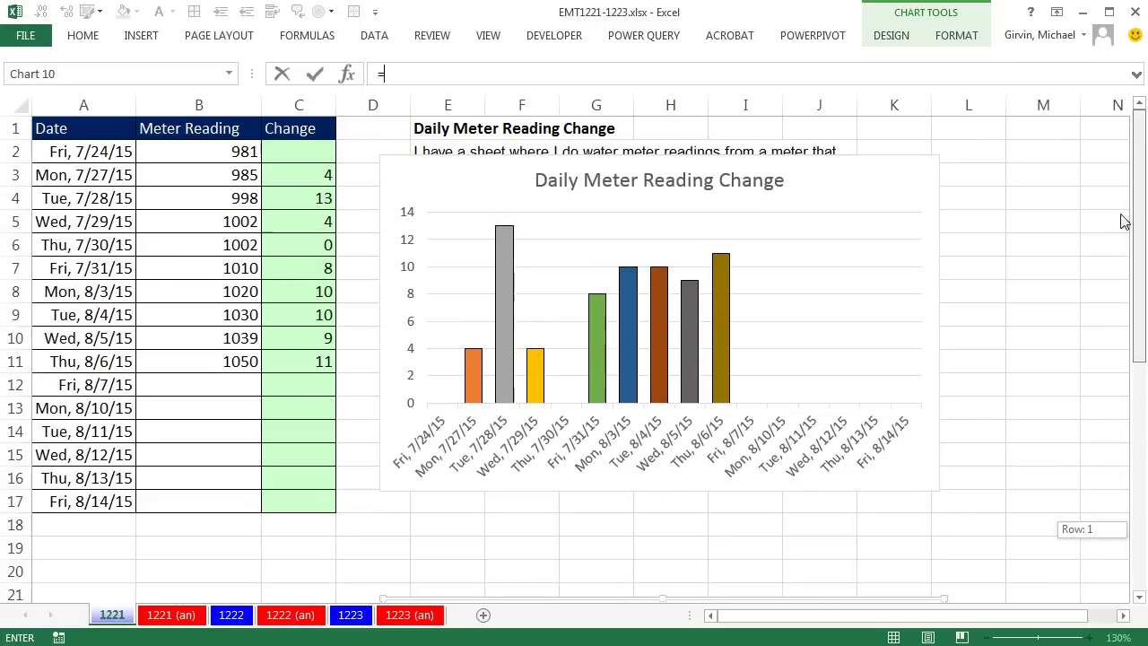
pyautogui.click(432, 131)
pyautogui.press('Return')
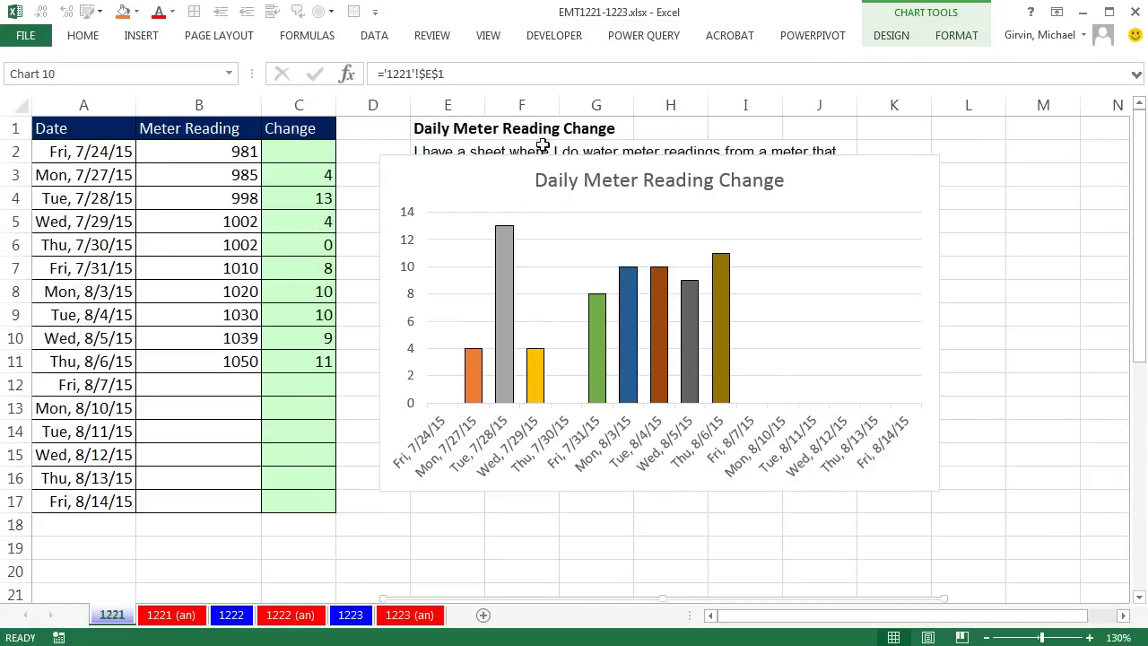
# Set the chart's horizontal axis type to Text axis so weekend gaps disappear
pyautogui.click(525, 417)
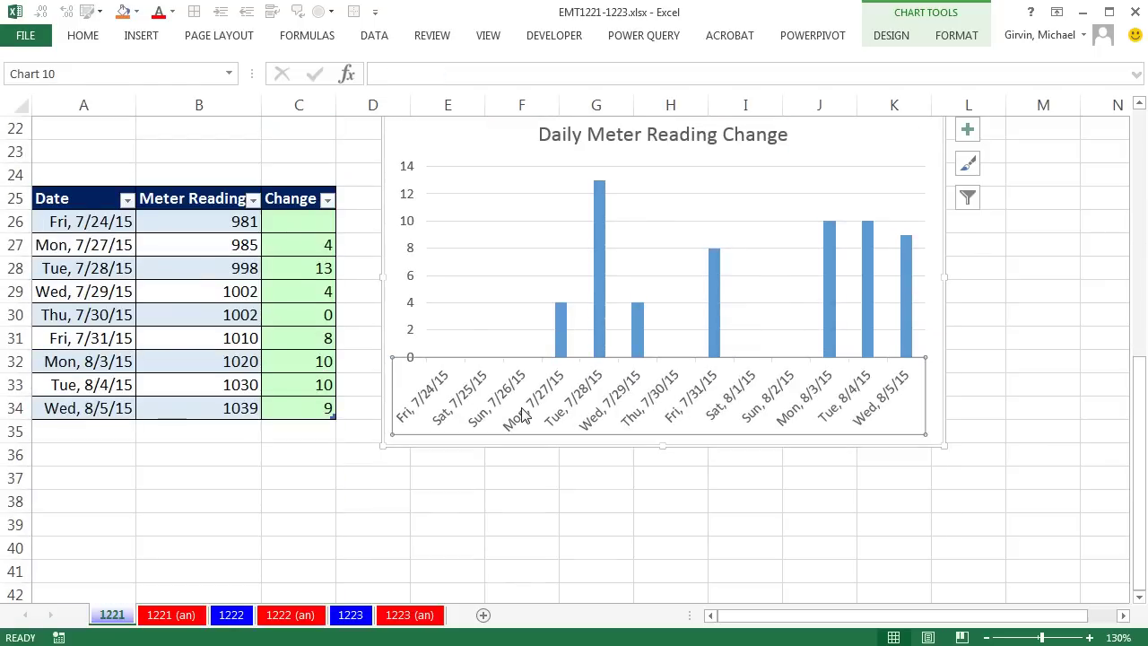
pyautogui.hotkey('ctrl', '1')
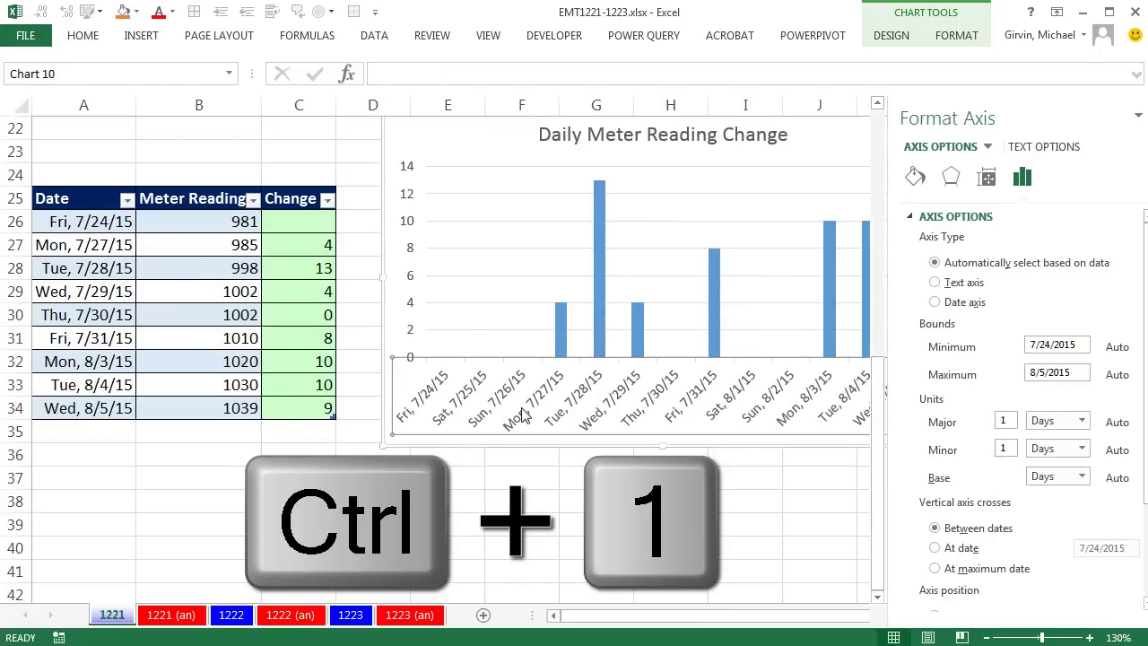
pyautogui.click(914, 283)
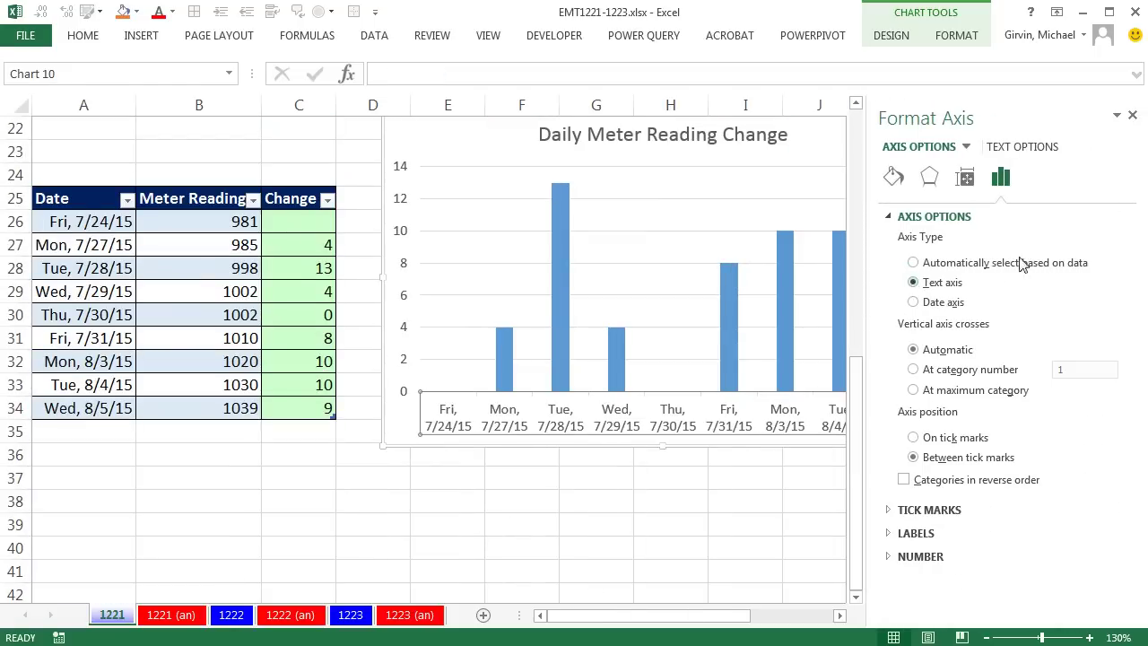
pyautogui.click(894, 177)
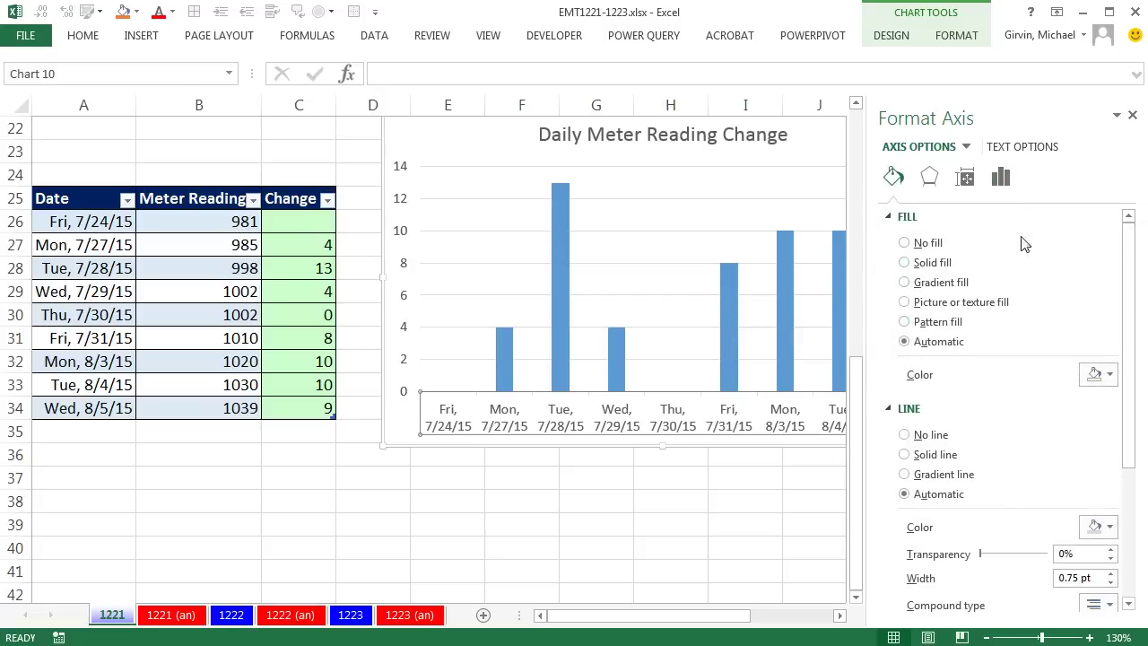
# Turn on Vary colors by point and a solid line border for the Change series
pyautogui.click(734, 321)
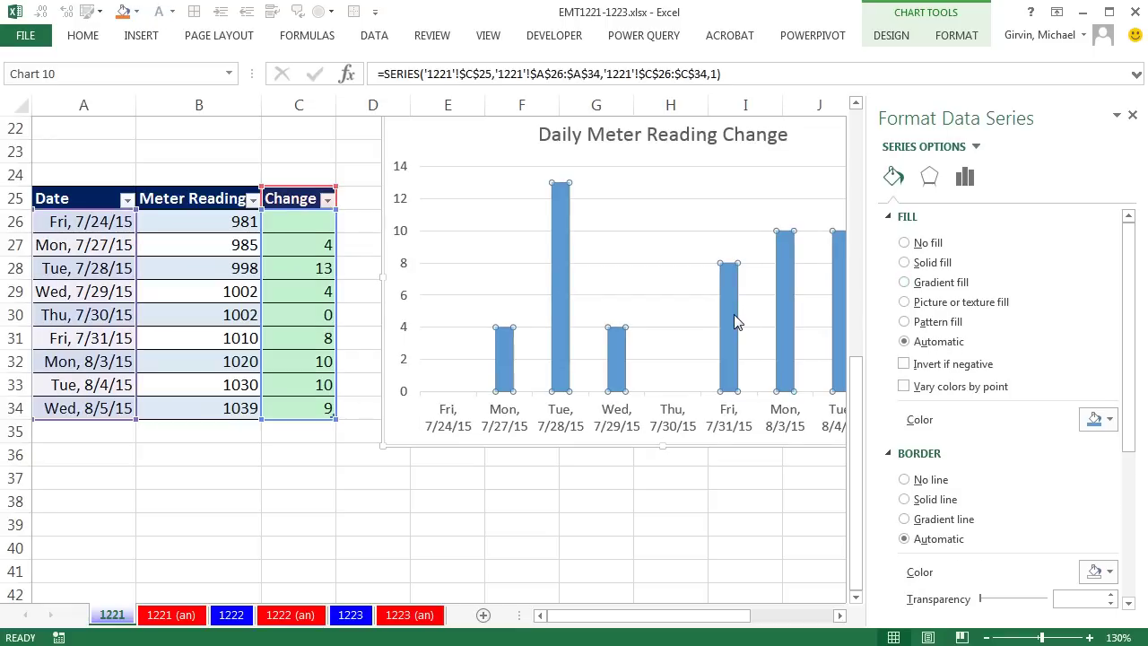
pyautogui.moveTo(740, 320)
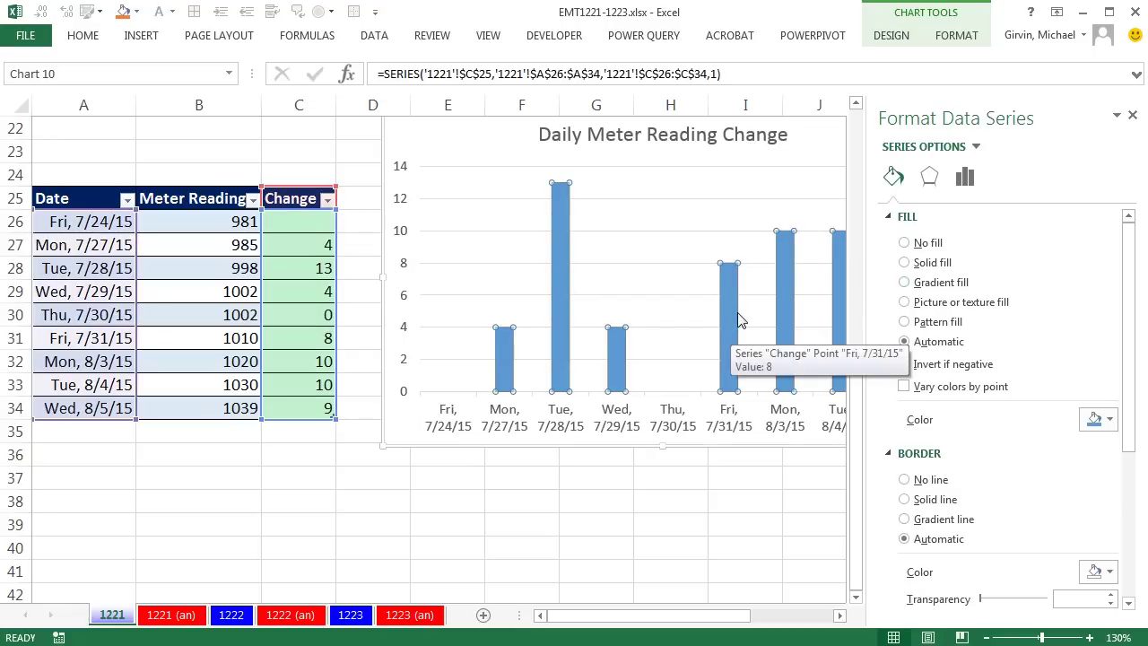
pyautogui.click(903, 387)
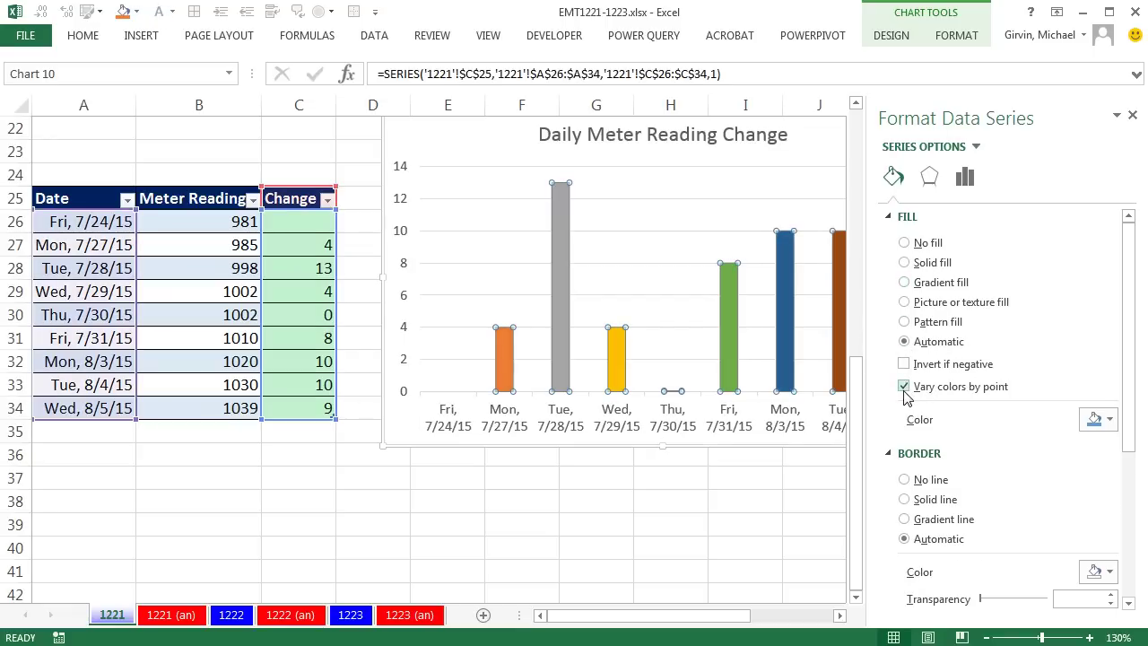
pyautogui.click(905, 500)
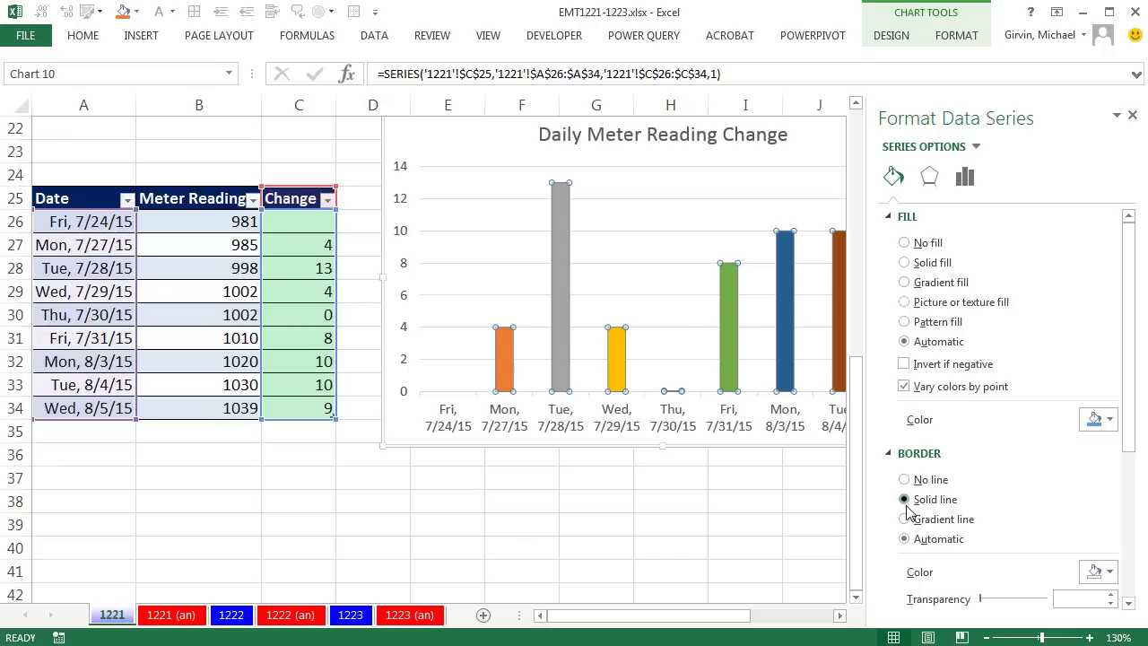
pyautogui.click(1133, 115)
pyautogui.click(832, 500)
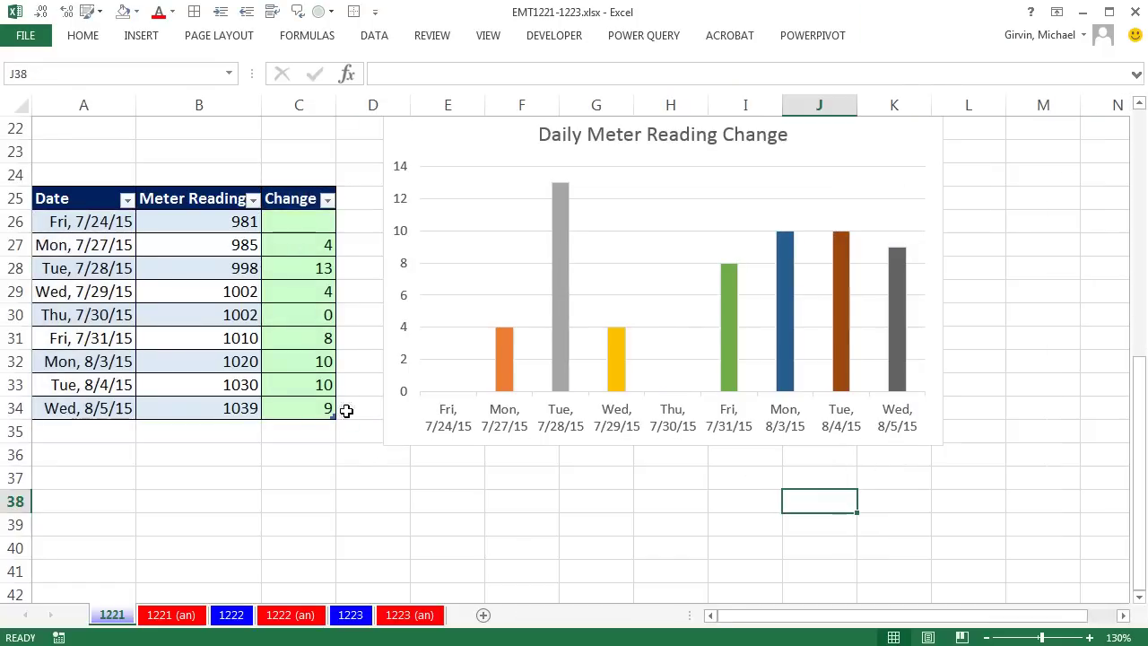
# Enter Thu 8/6/15 with reading 1043 in row 35, extending the Table with Change 4
pyautogui.click(298, 410)
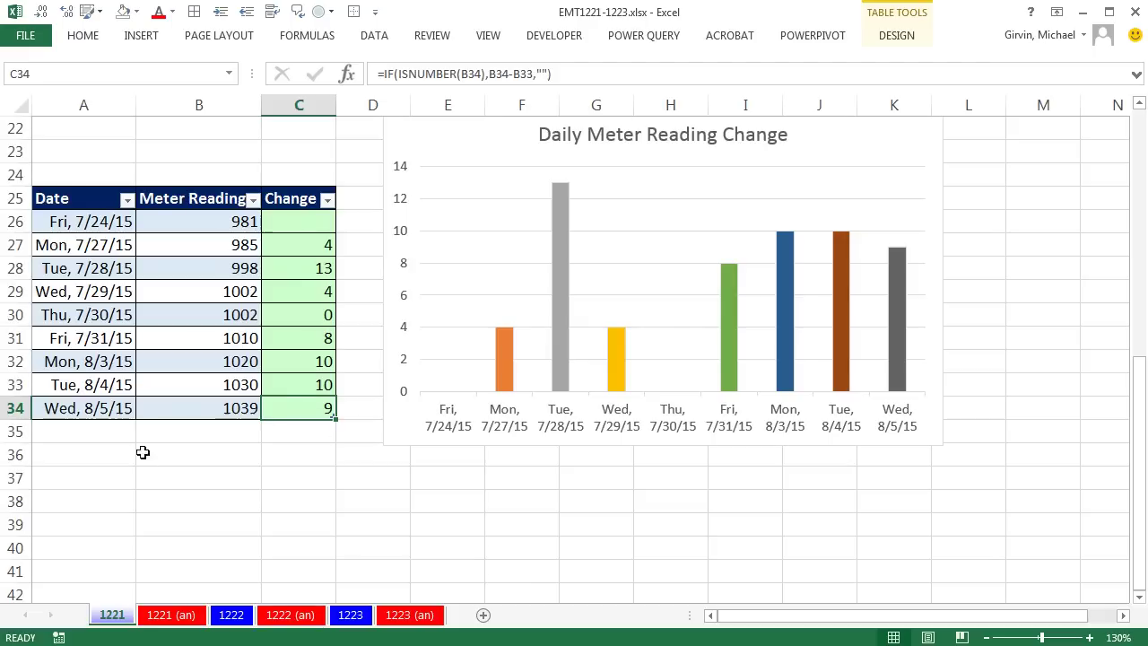
pyautogui.click(98, 438)
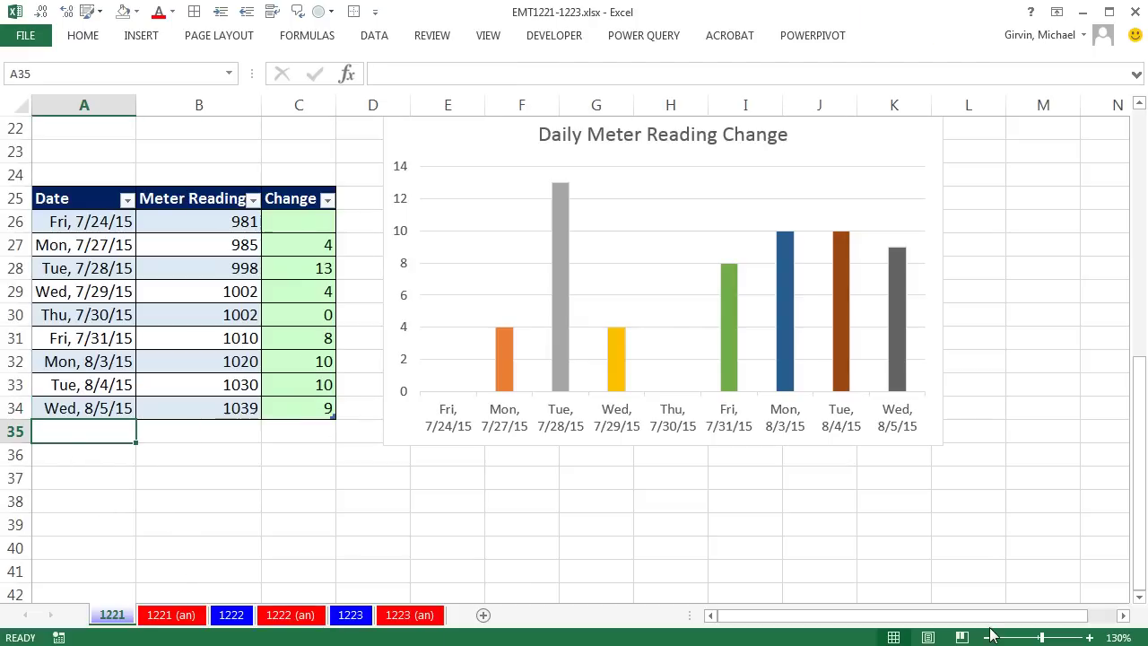
pyautogui.write('8/6')
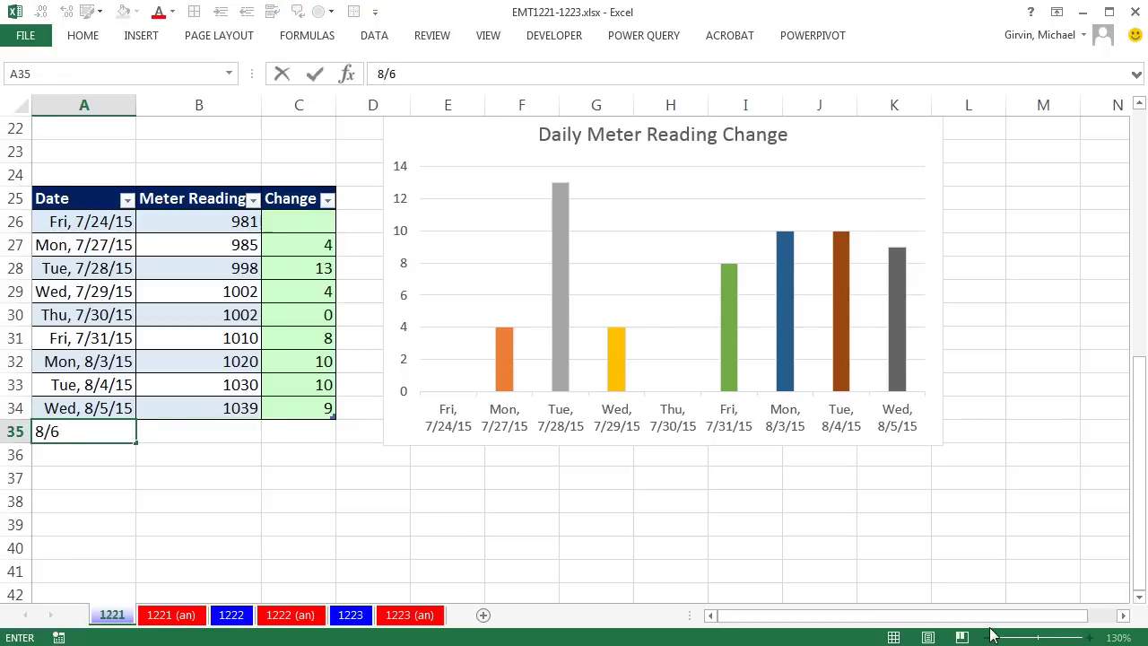
pyautogui.press('Tab')
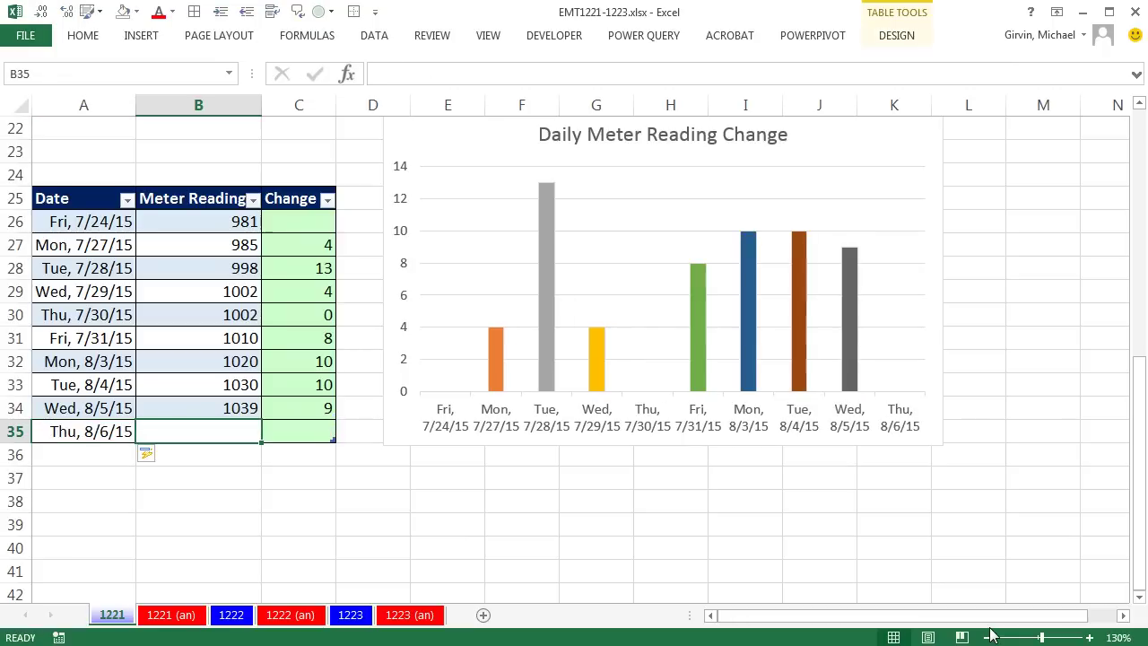
pyautogui.write('1043')
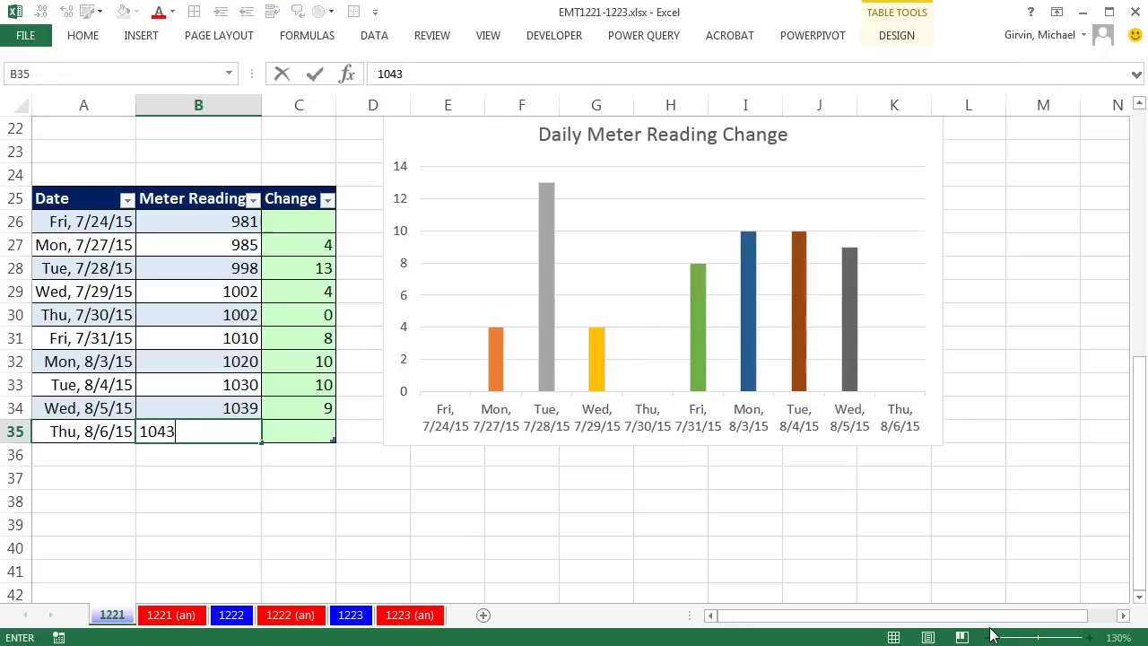
pyautogui.press('Tab')
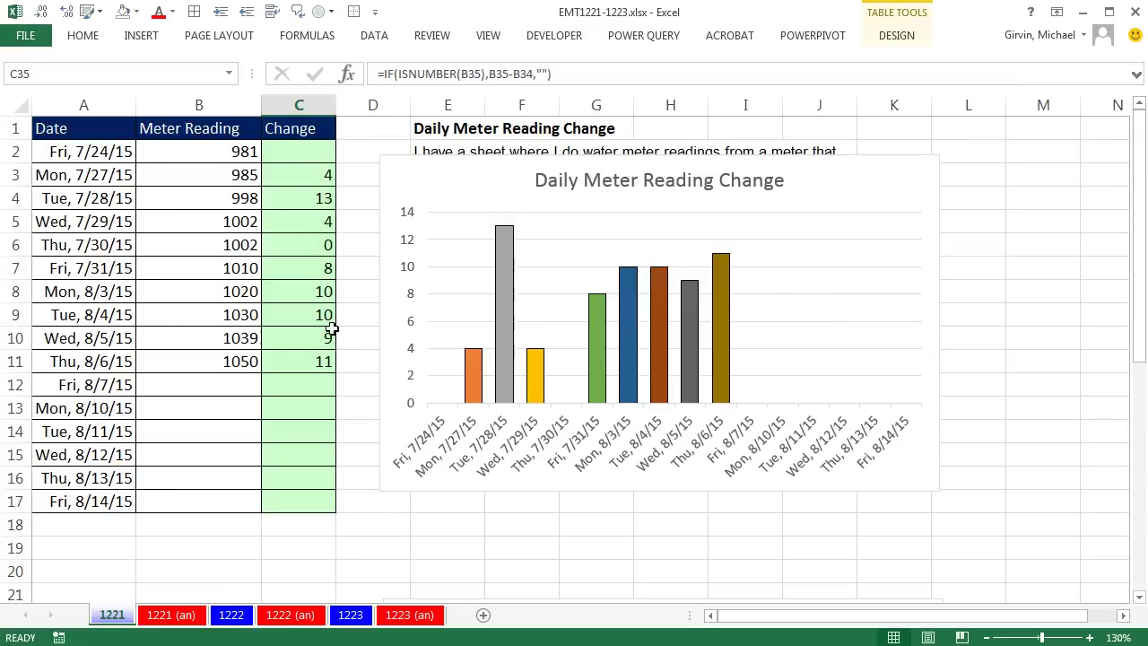
pyautogui.doubleClick(314, 361)
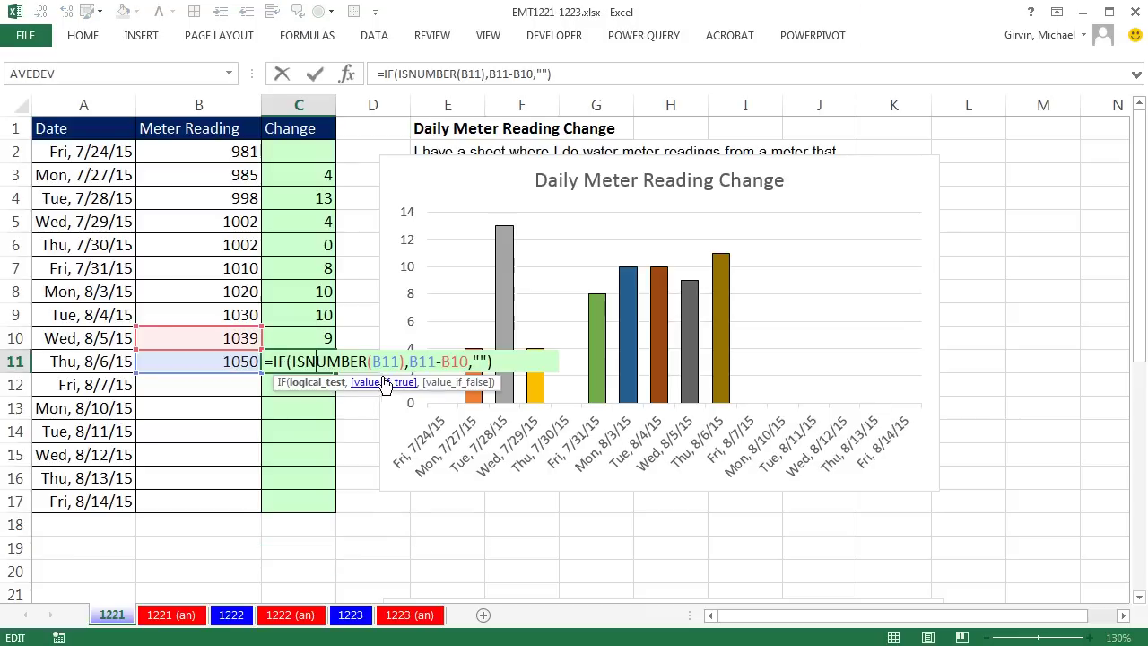
pyautogui.doubleClick(482, 361)
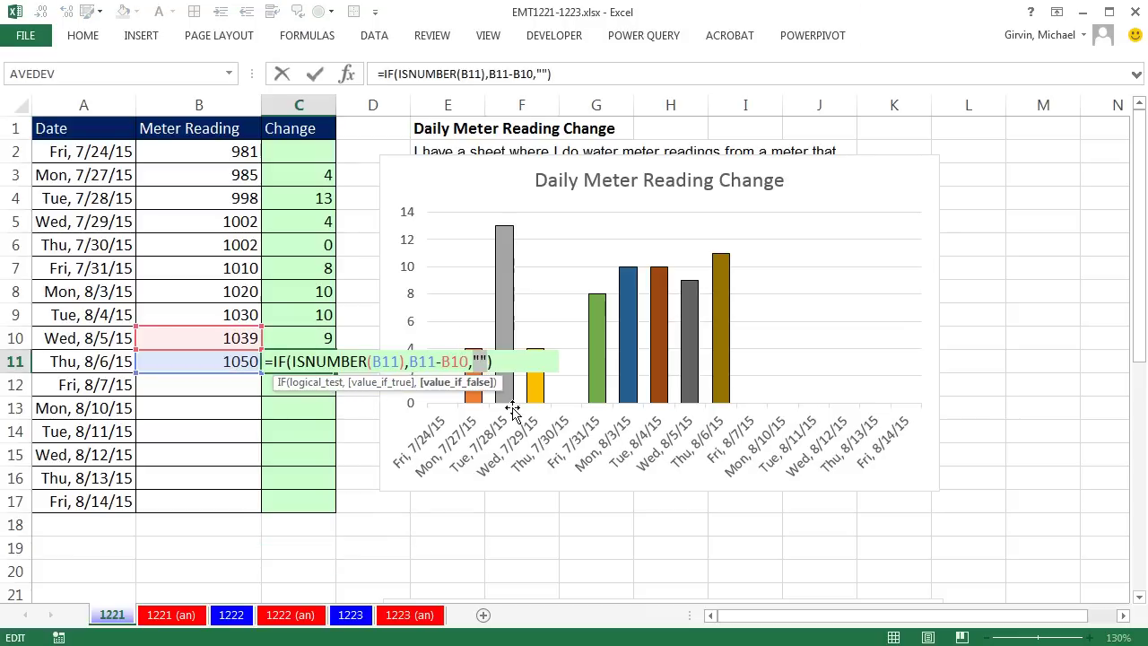